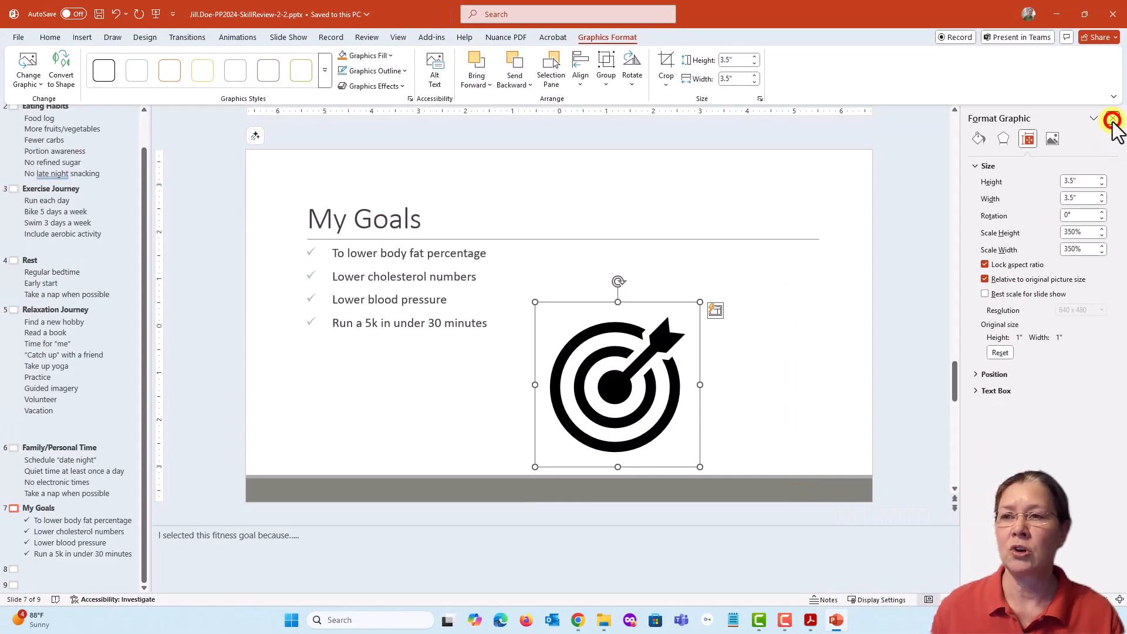
# Close the Format Graphic pane, align the target icon to the middle of the slide, and save the presentation
pyautogui.click(1112, 119)
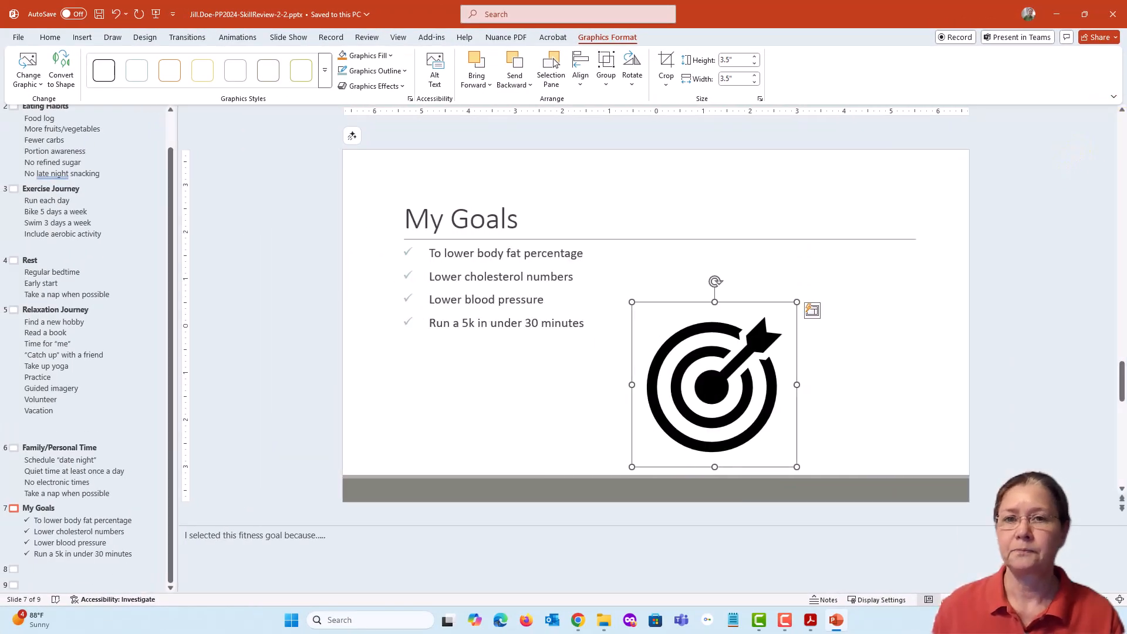
pyautogui.click(101, 14)
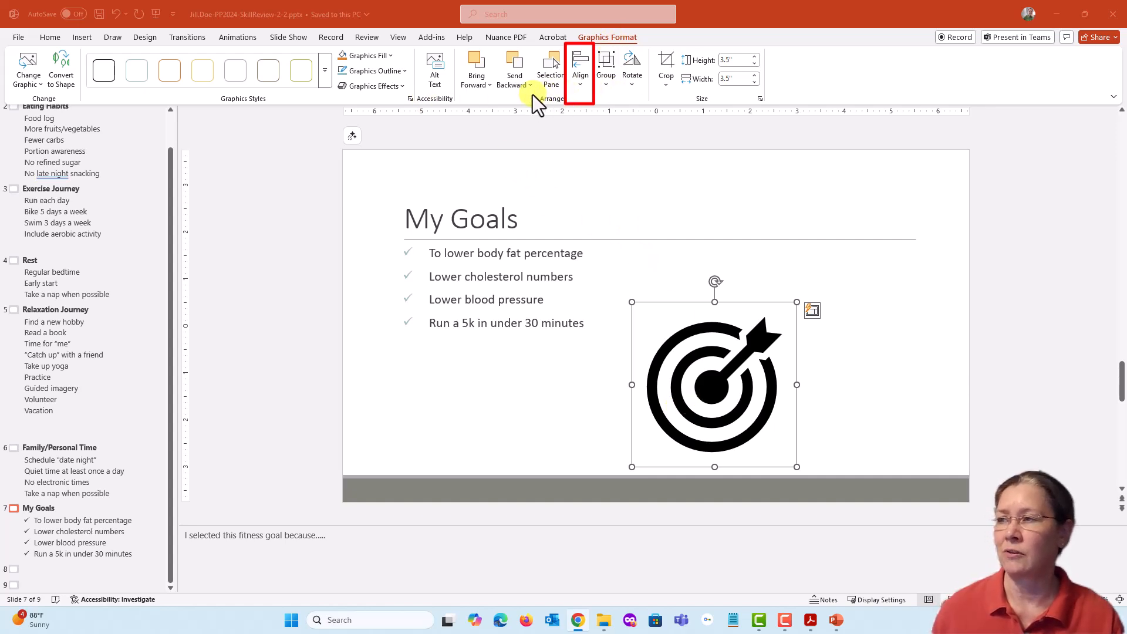
pyautogui.click(580, 84)
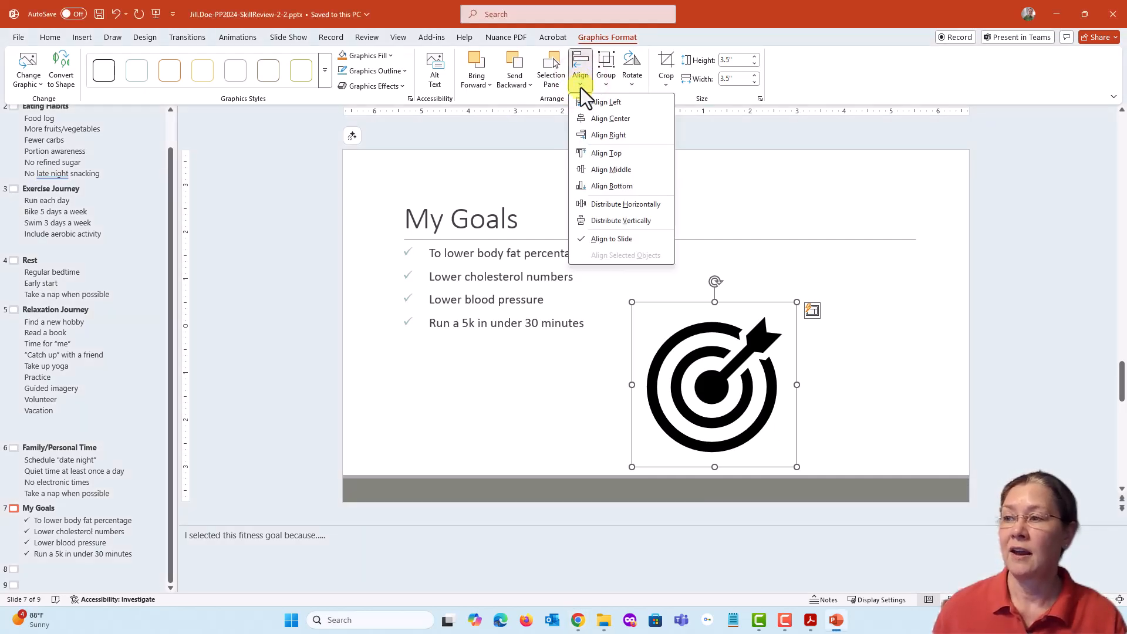
pyautogui.click(598, 169)
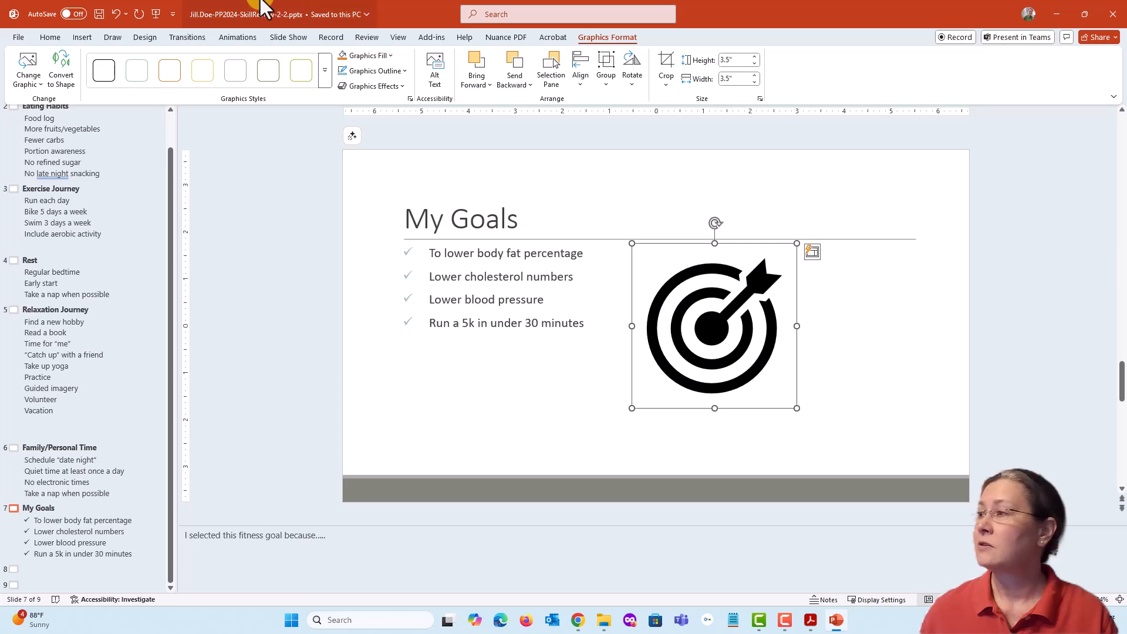
pyautogui.click(99, 15)
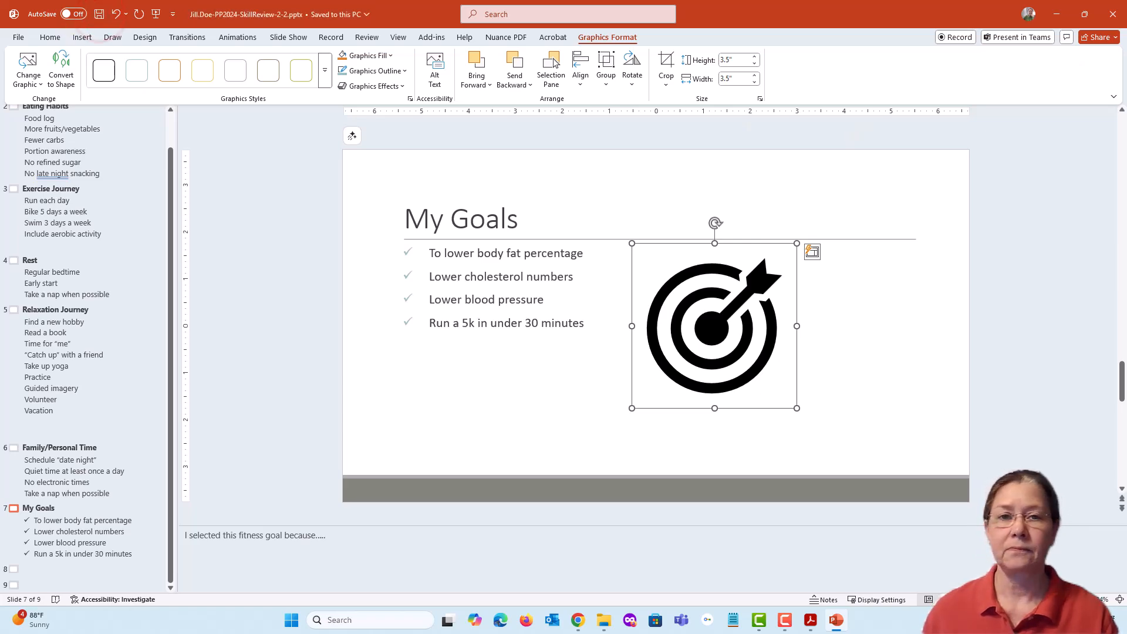
# Switch to the assignment page in the browser and mark the remaining items of step 10, Add an icon, as complete
pyautogui.hotkey('alt', 'Tab')
pyautogui.moveTo(704, 66); pyautogui.dragTo(763, 58)
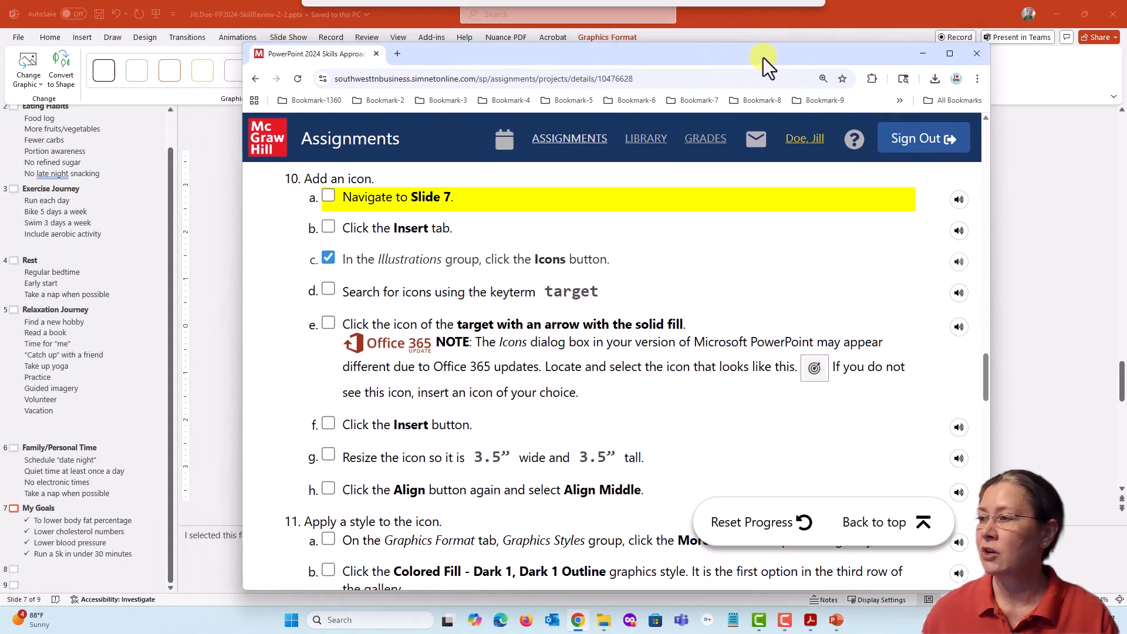
pyautogui.click(330, 197)
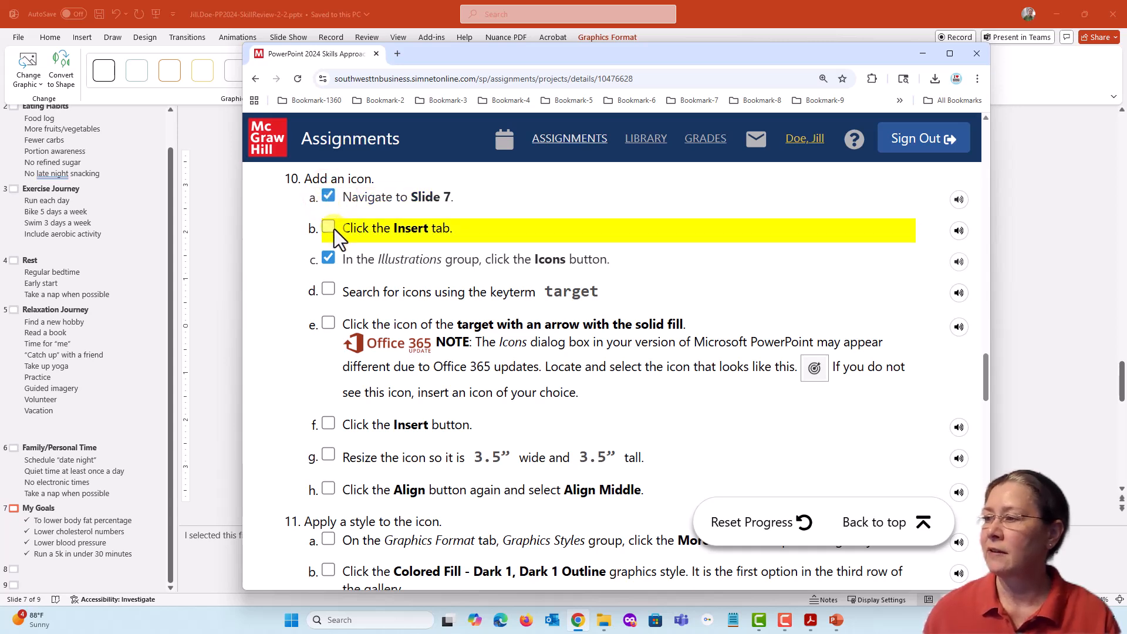
pyautogui.click(329, 228)
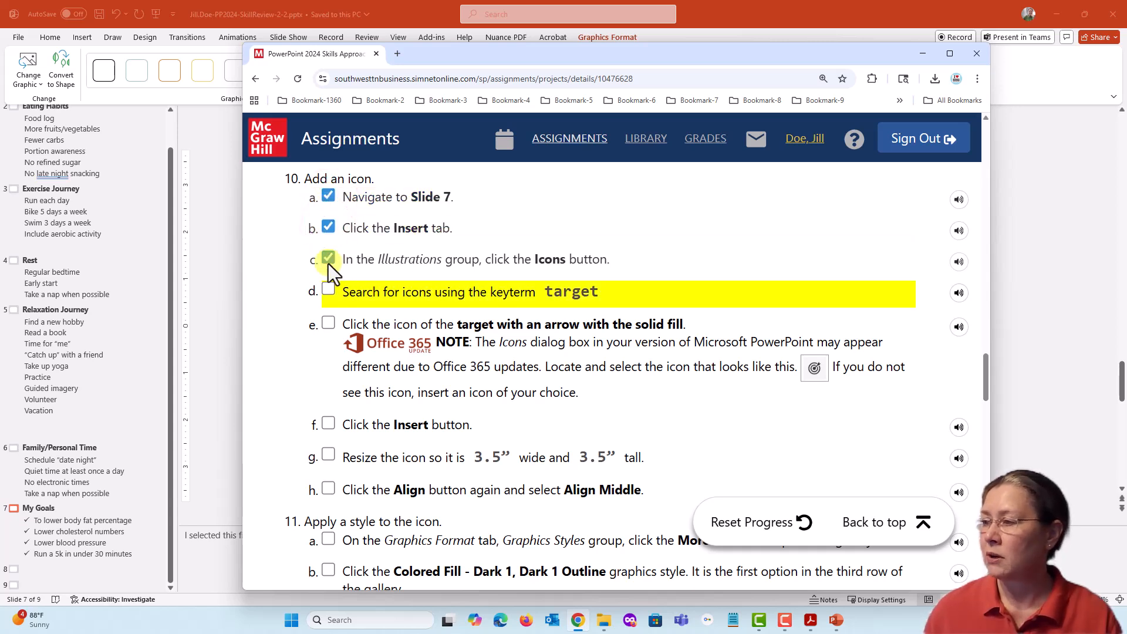
pyautogui.click(330, 290)
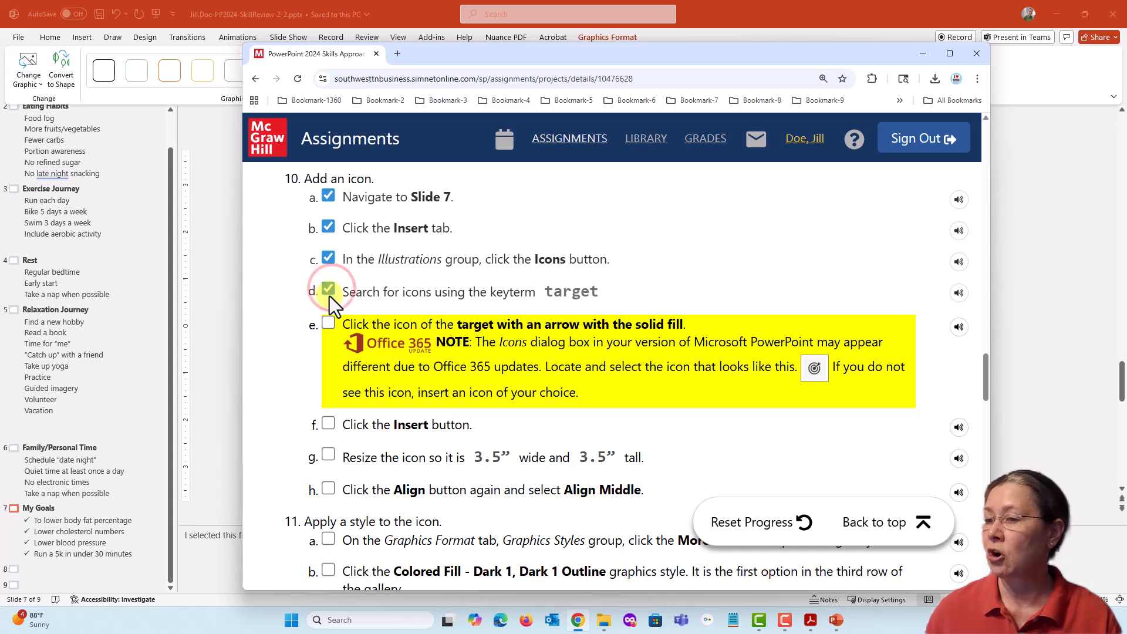
pyautogui.click(327, 325)
pyautogui.scroll(-2, 513, 336)
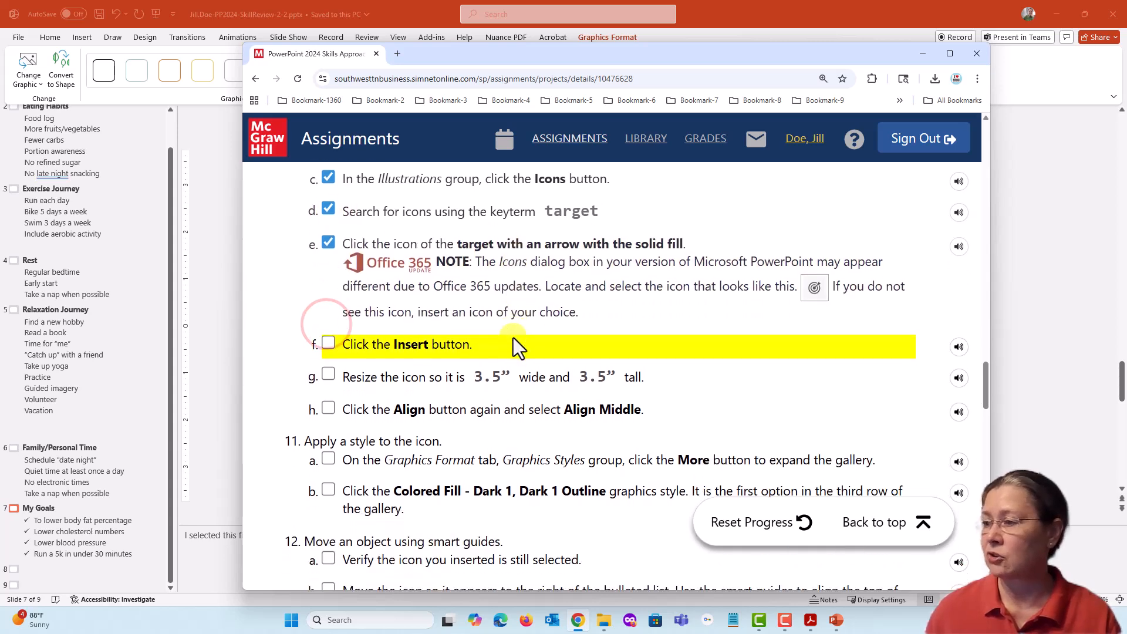
pyautogui.click(327, 305)
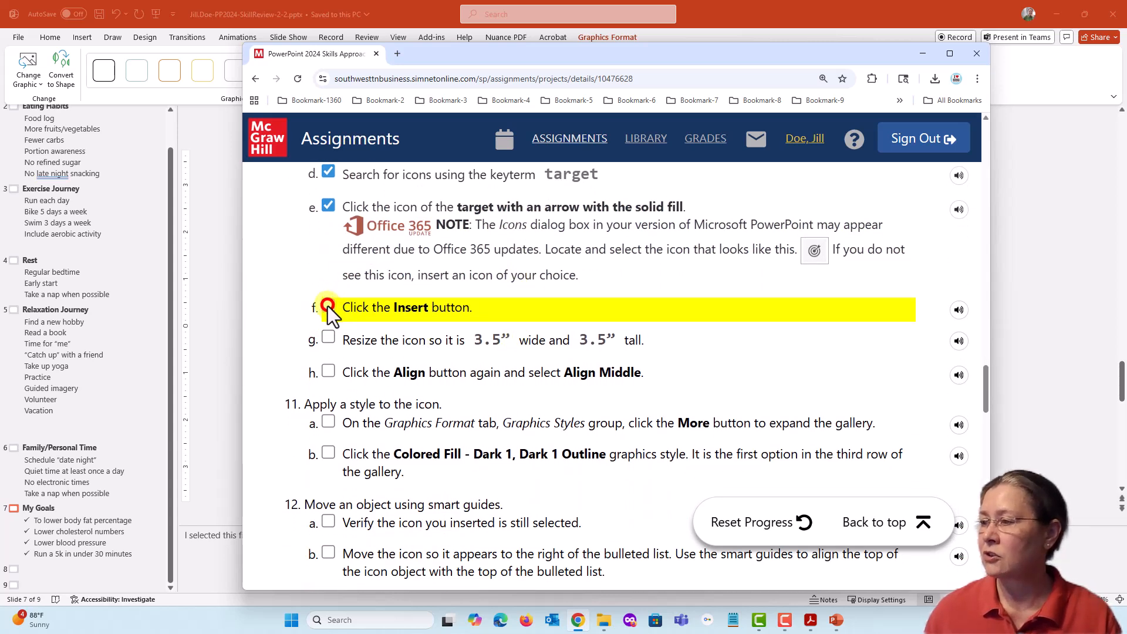
pyautogui.click(330, 338)
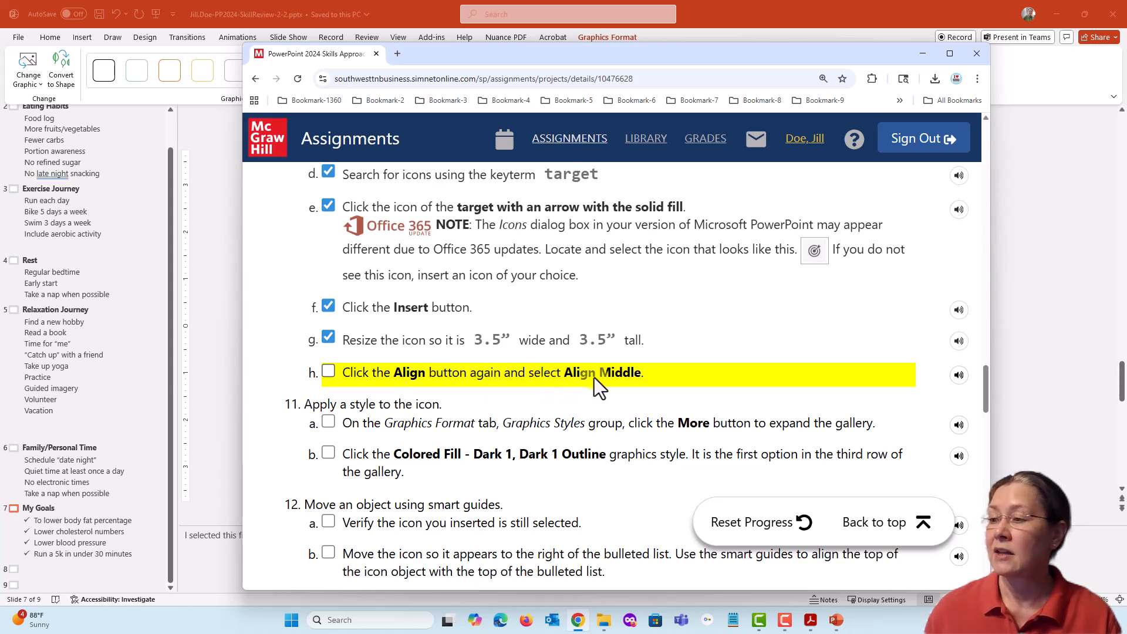
pyautogui.click(330, 372)
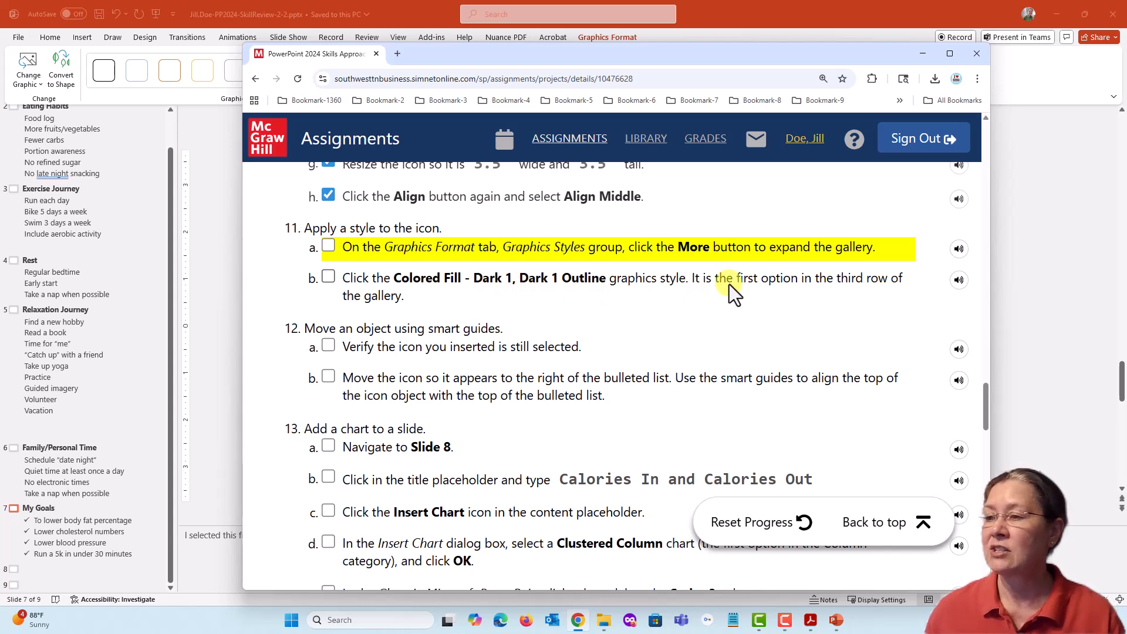
# Return to PowerPoint, apply the Colored Fill - Dark 1, Dark 1 Outline style to the target icon, and save the presentation
pyautogui.moveTo(735, 280); pyautogui.dragTo(889, 279)
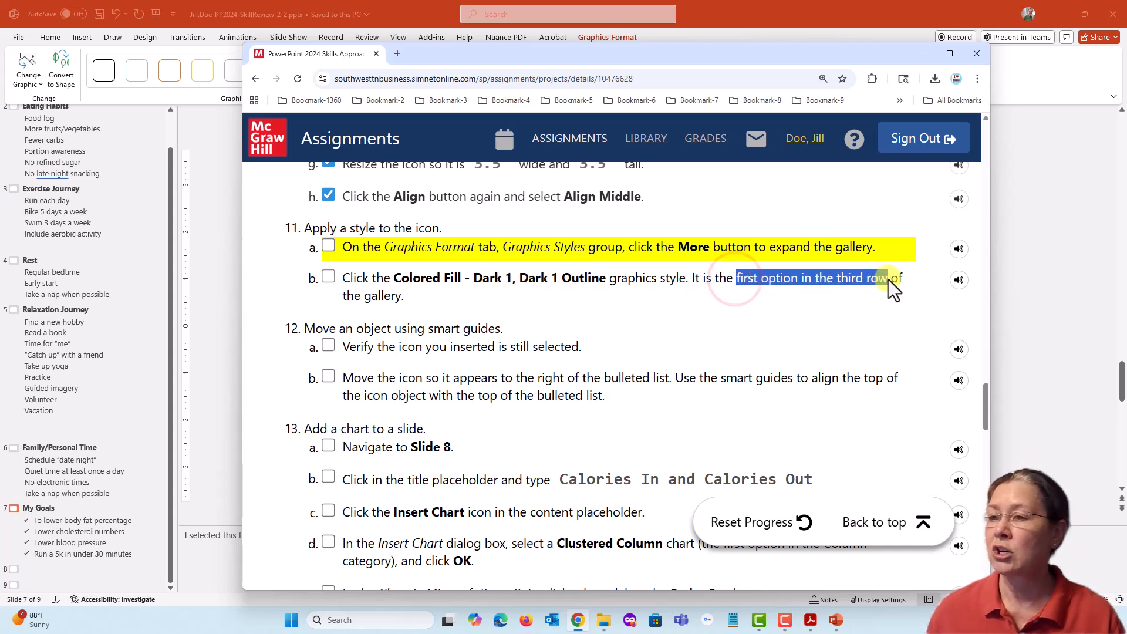
pyautogui.click(767, 287)
pyautogui.click(562, 60)
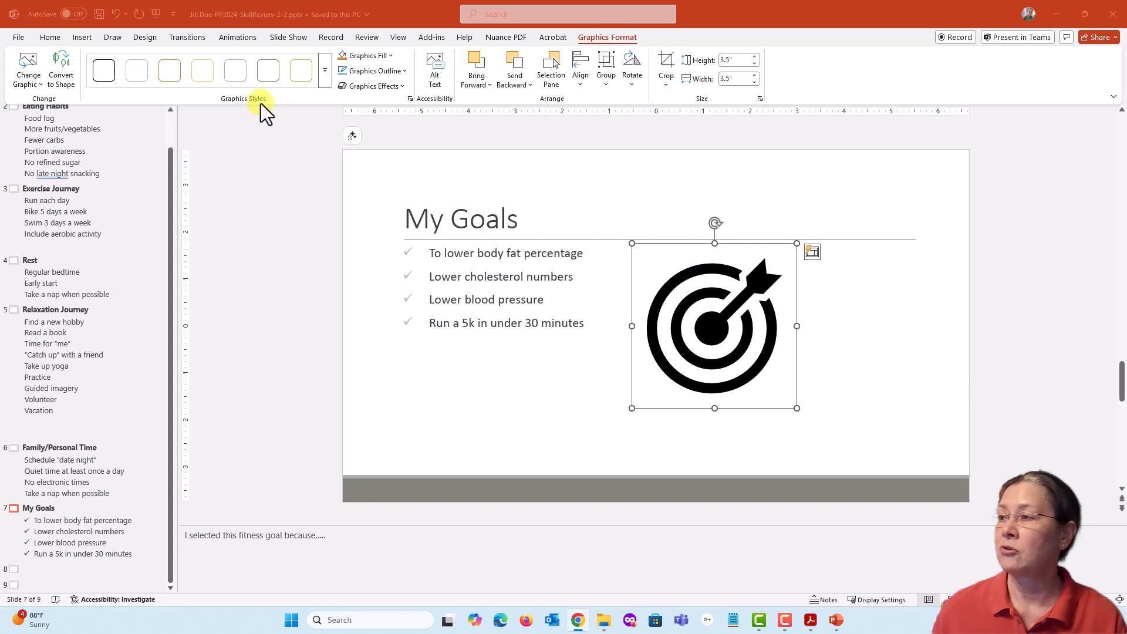
pyautogui.click(327, 70)
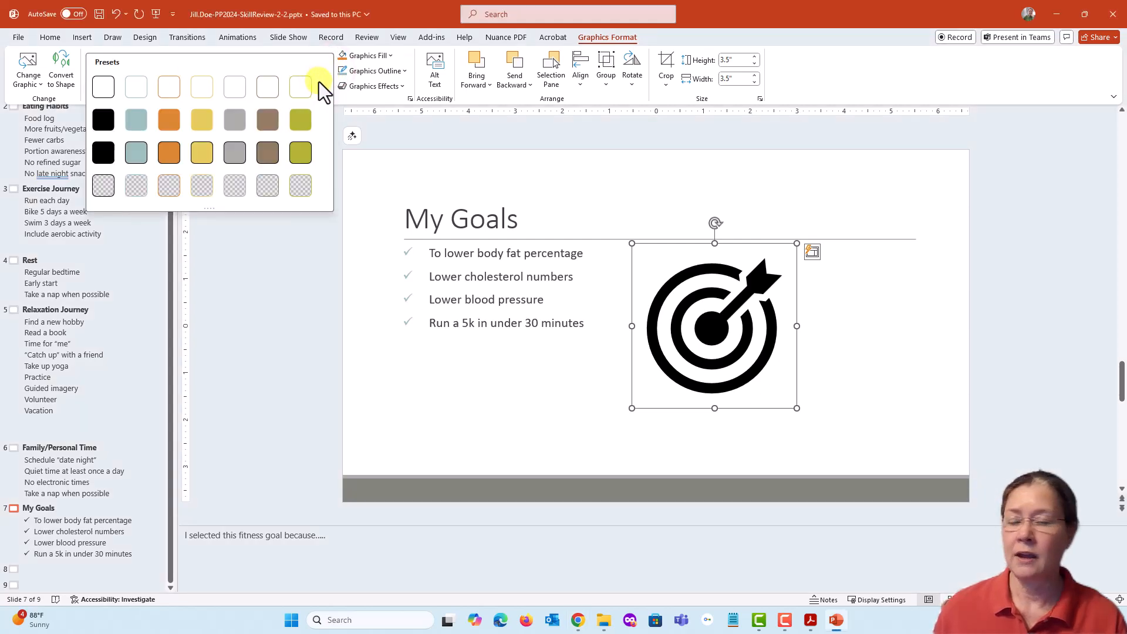
pyautogui.click(98, 149)
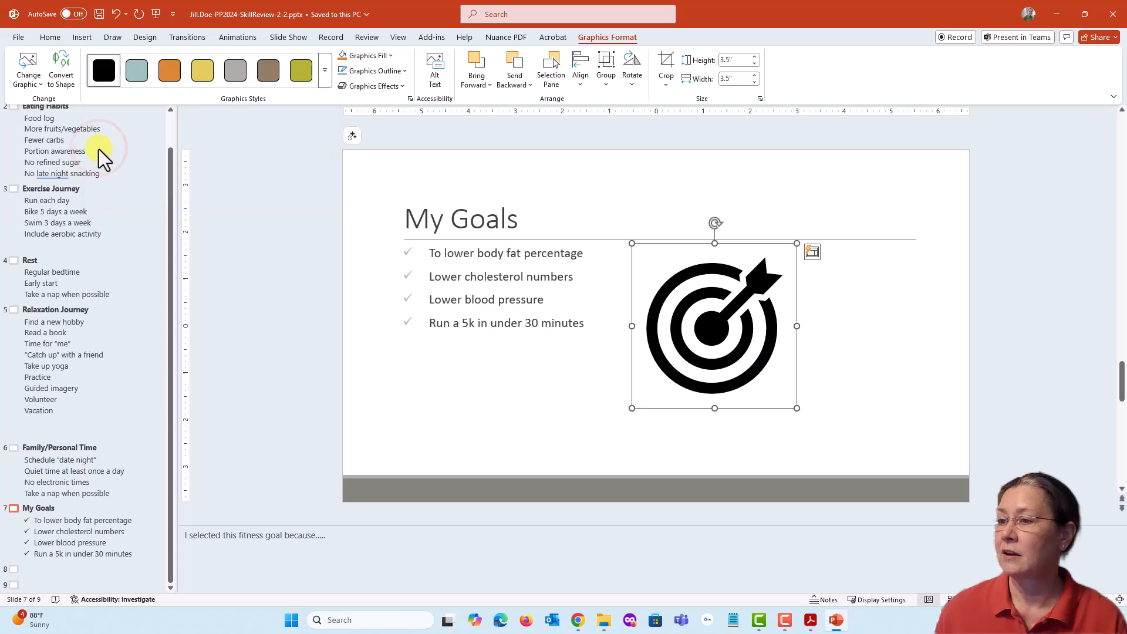
pyautogui.click(100, 14)
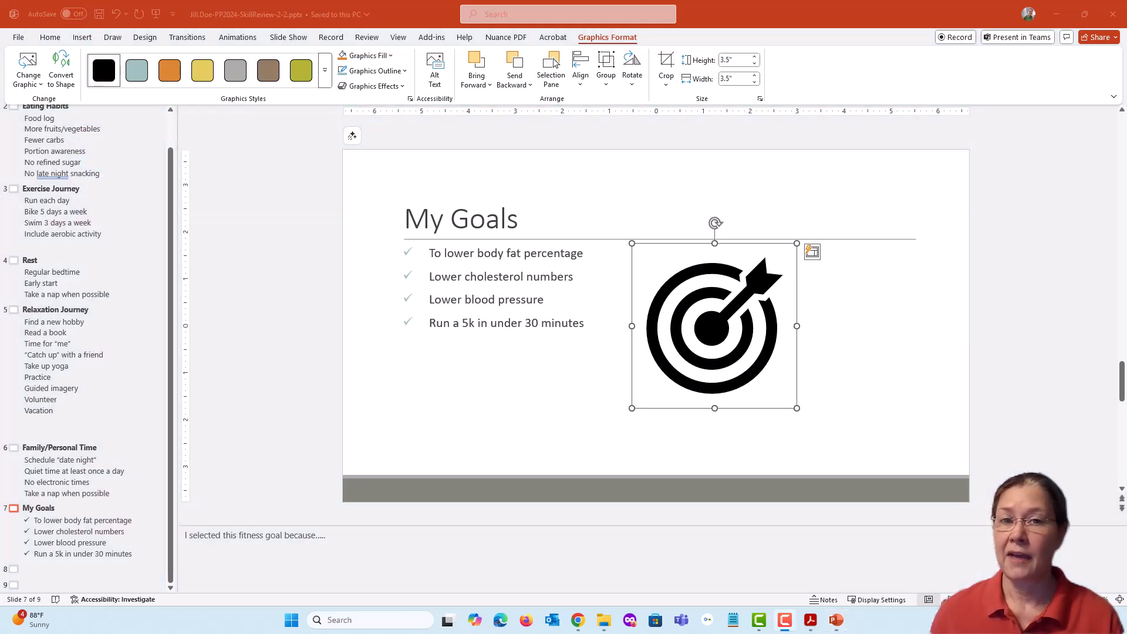
# Mark item 11a complete on the assignment page and read the step 12 instructions for moving the icon with smart guides
pyautogui.moveTo(1126, 71); pyautogui.dragTo(583, 52)
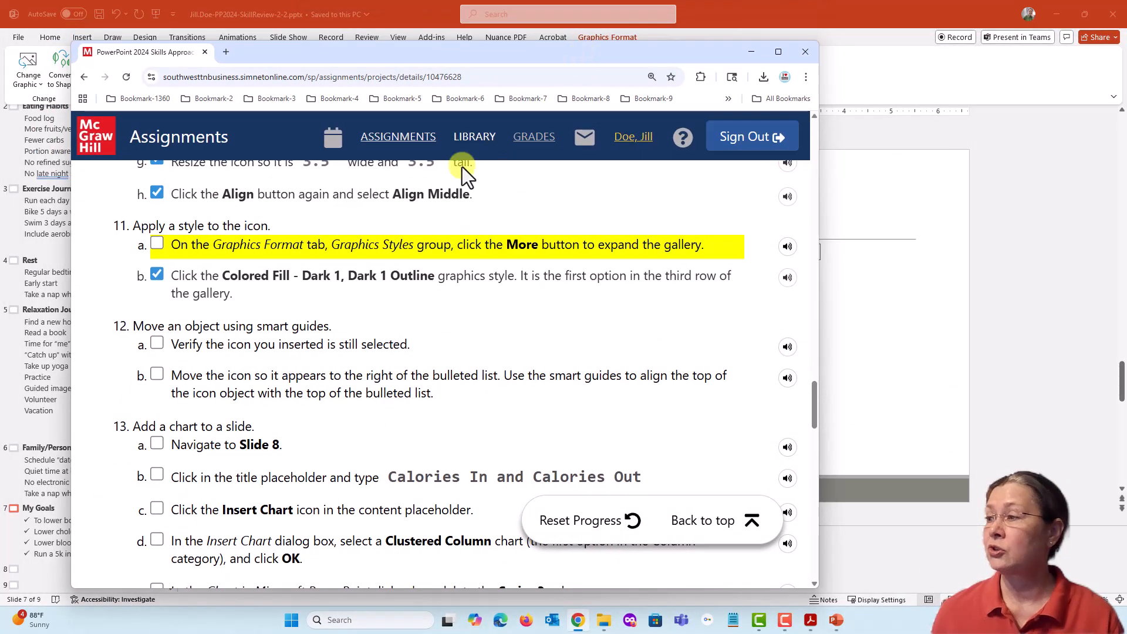
pyautogui.click(156, 242)
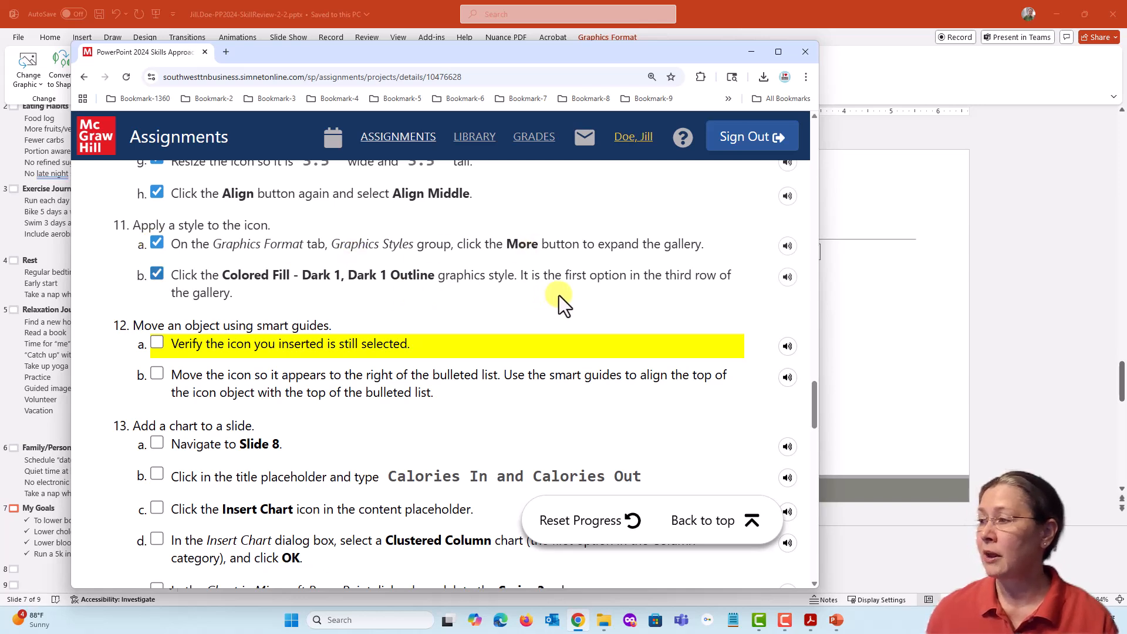
pyautogui.scroll(-1, 559, 295)
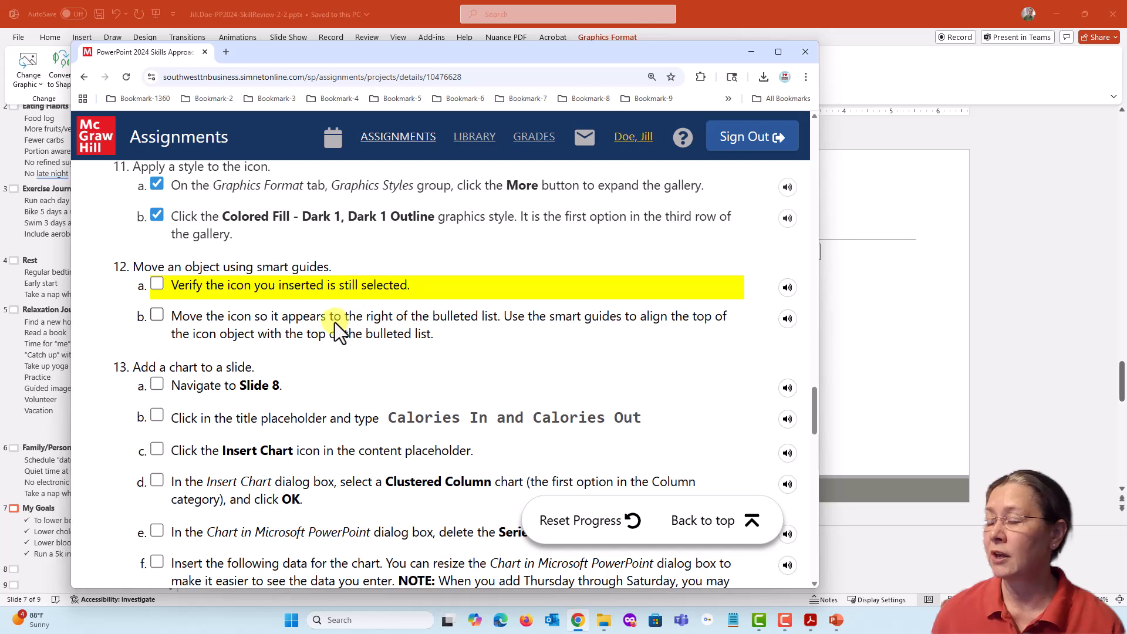
pyautogui.moveTo(369, 317); pyautogui.dragTo(495, 321)
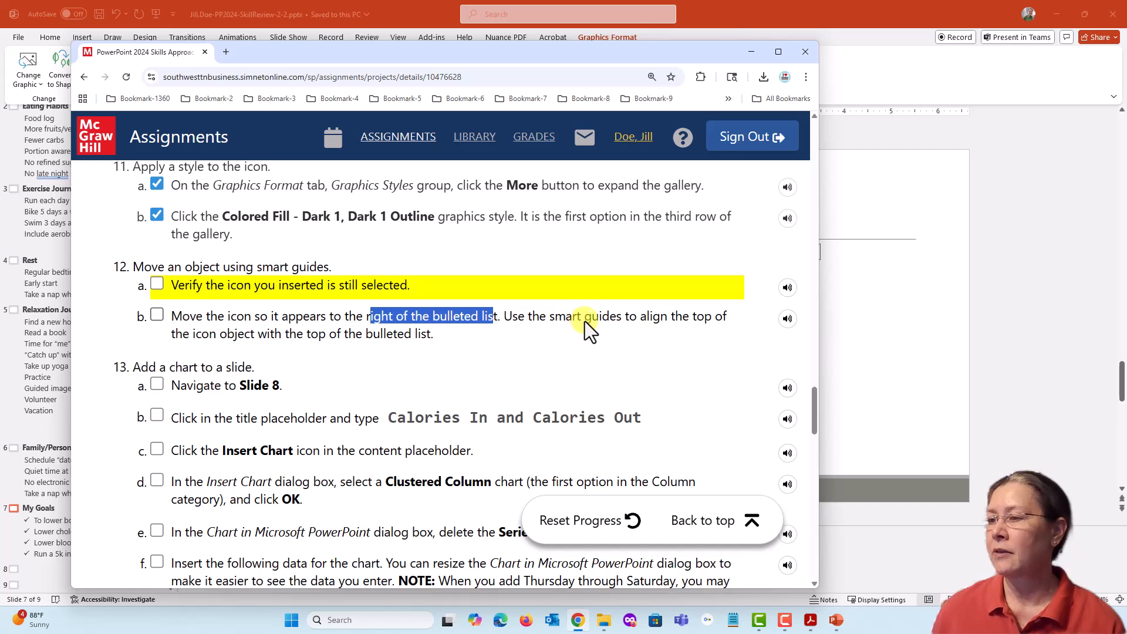
pyautogui.moveTo(559, 319); pyautogui.dragTo(722, 319)
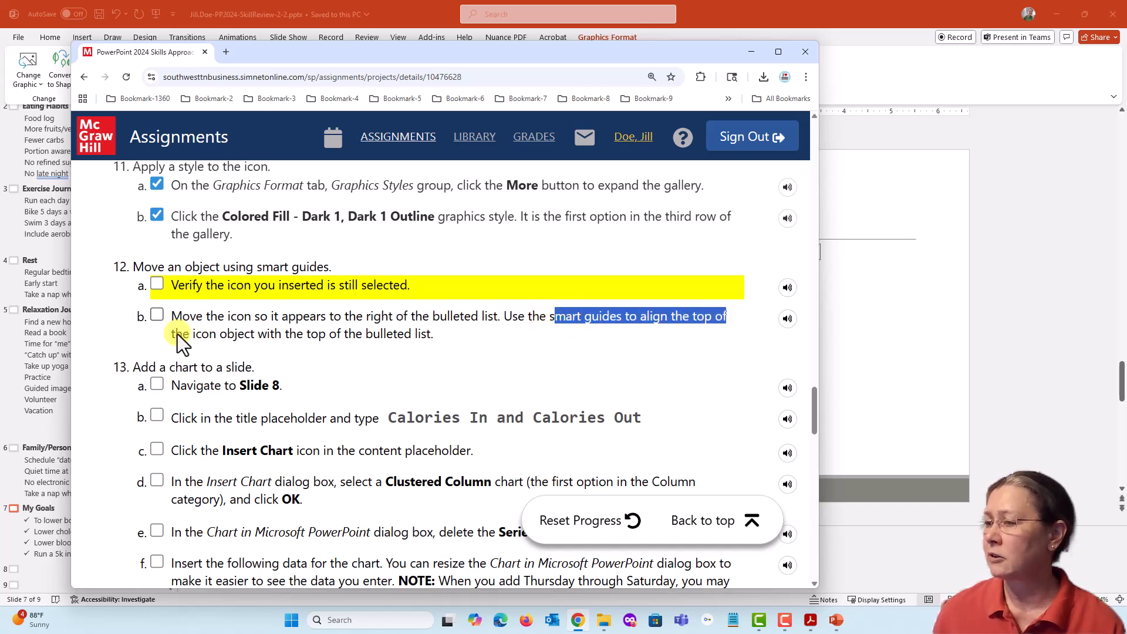
pyautogui.moveTo(177, 334); pyautogui.dragTo(434, 336)
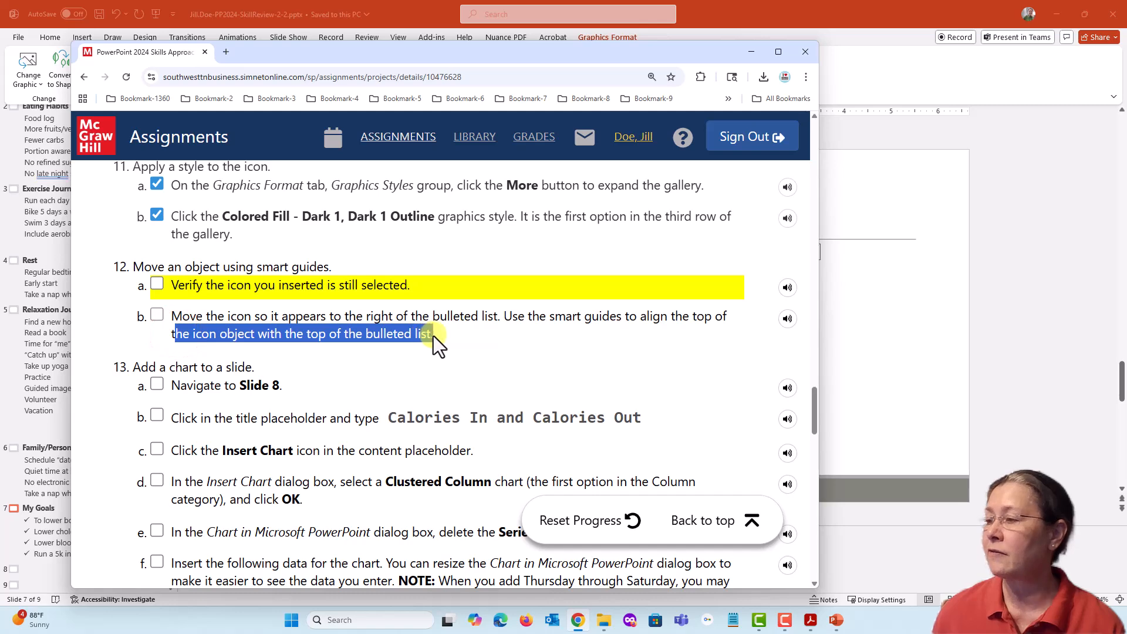
pyautogui.click(434, 347)
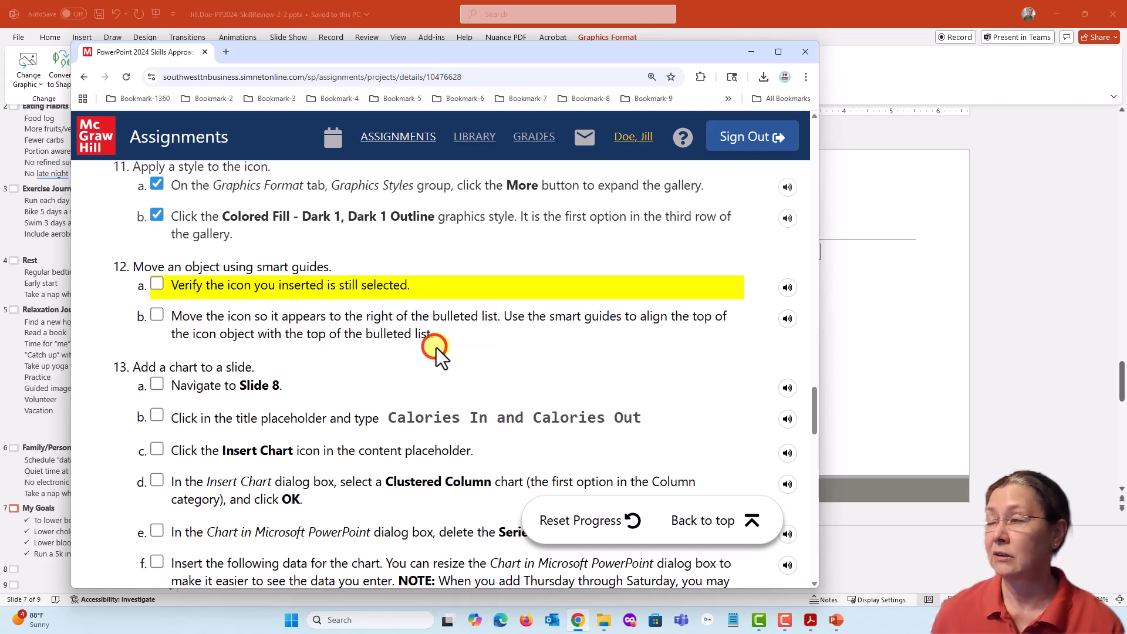
pyautogui.moveTo(312, 51); pyautogui.dragTo(1126, 199)
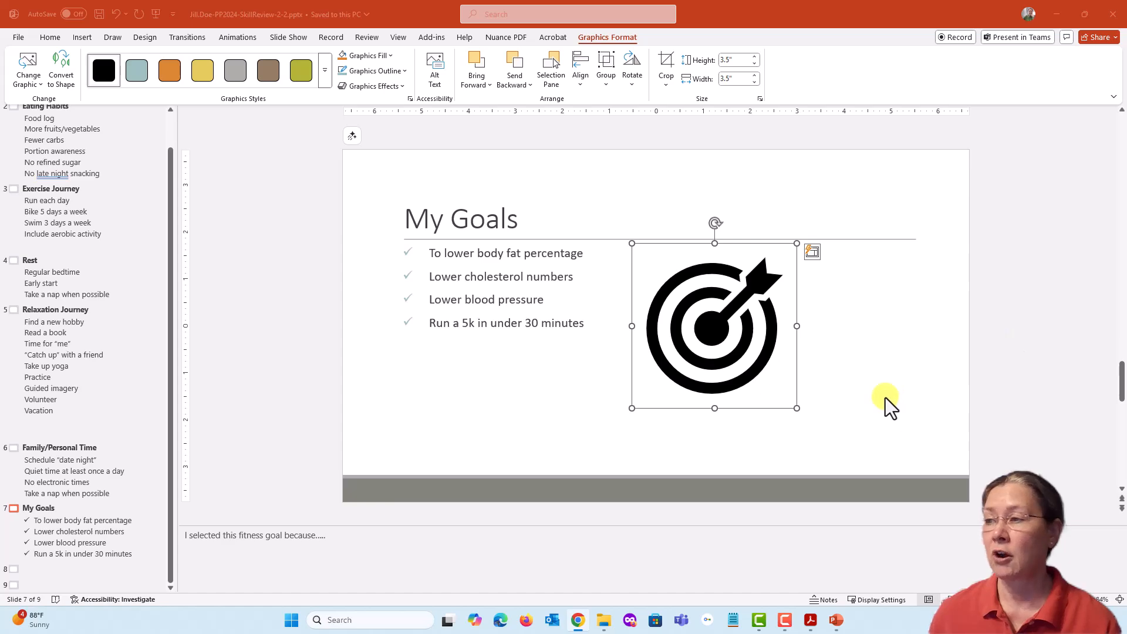
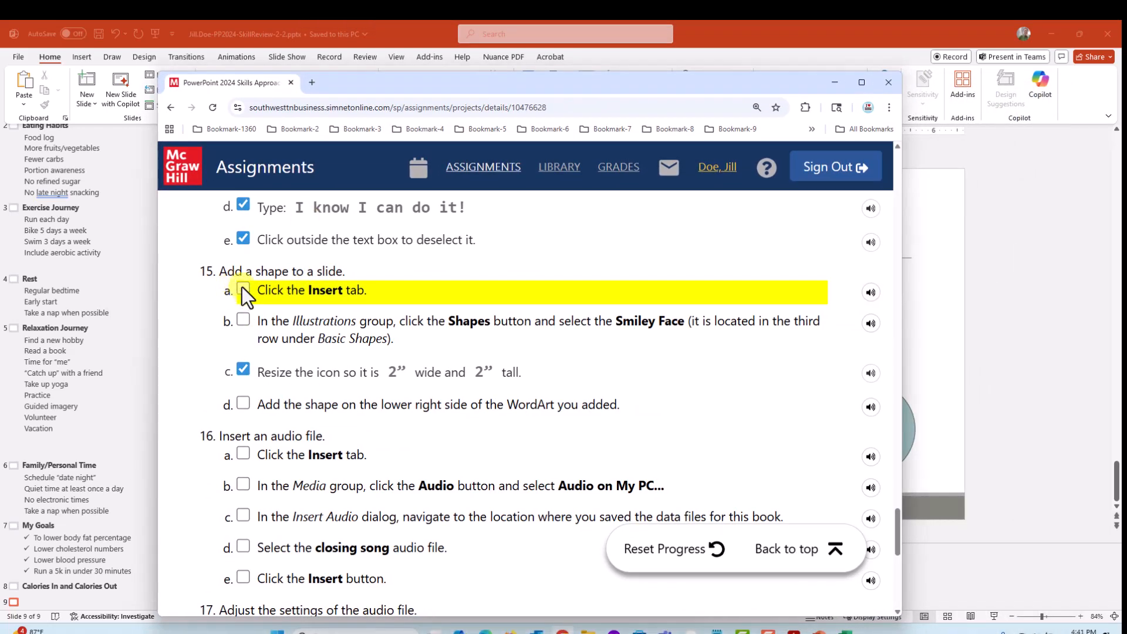
# Mark items 15a, 15b and 15d complete on the assignment page, comparing the smiley face's placement with the solution sample PDF
pyautogui.click(243, 288)
pyautogui.click(242, 319)
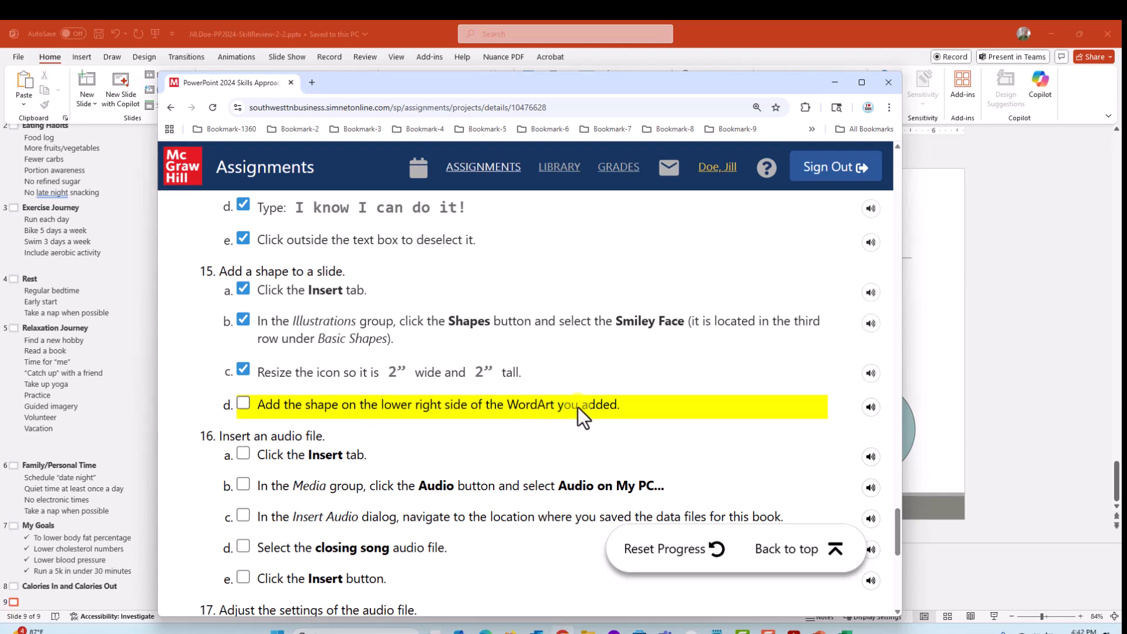
pyautogui.moveTo(588, 88); pyautogui.dragTo(294, 124)
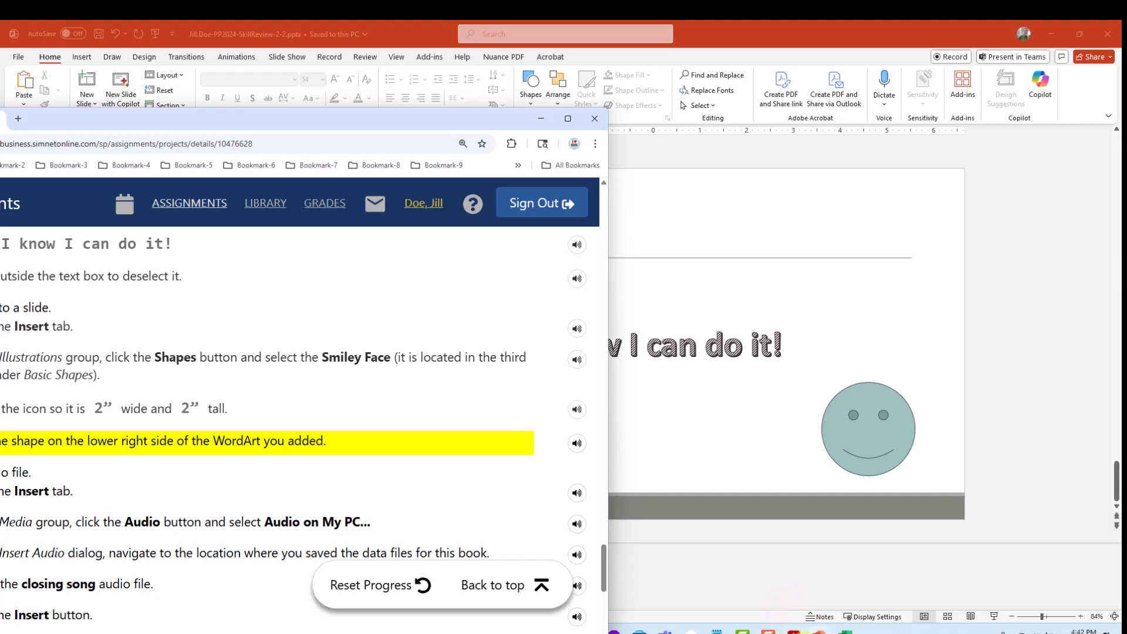
pyautogui.click(794, 630)
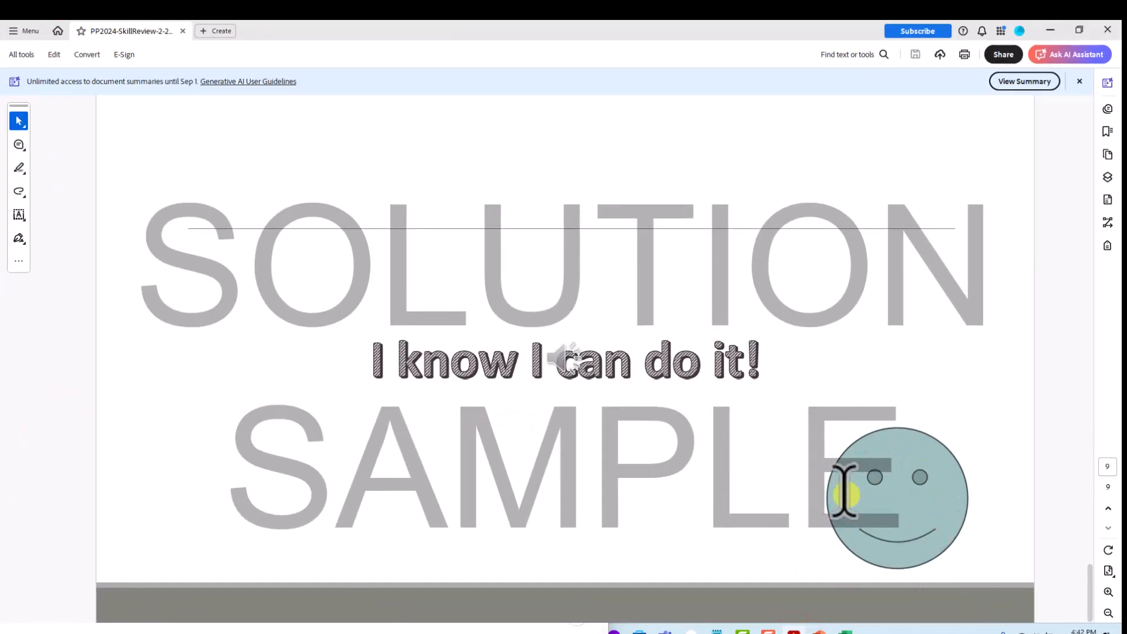
pyautogui.click(1051, 30)
pyautogui.moveTo(357, 121); pyautogui.dragTo(728, 61)
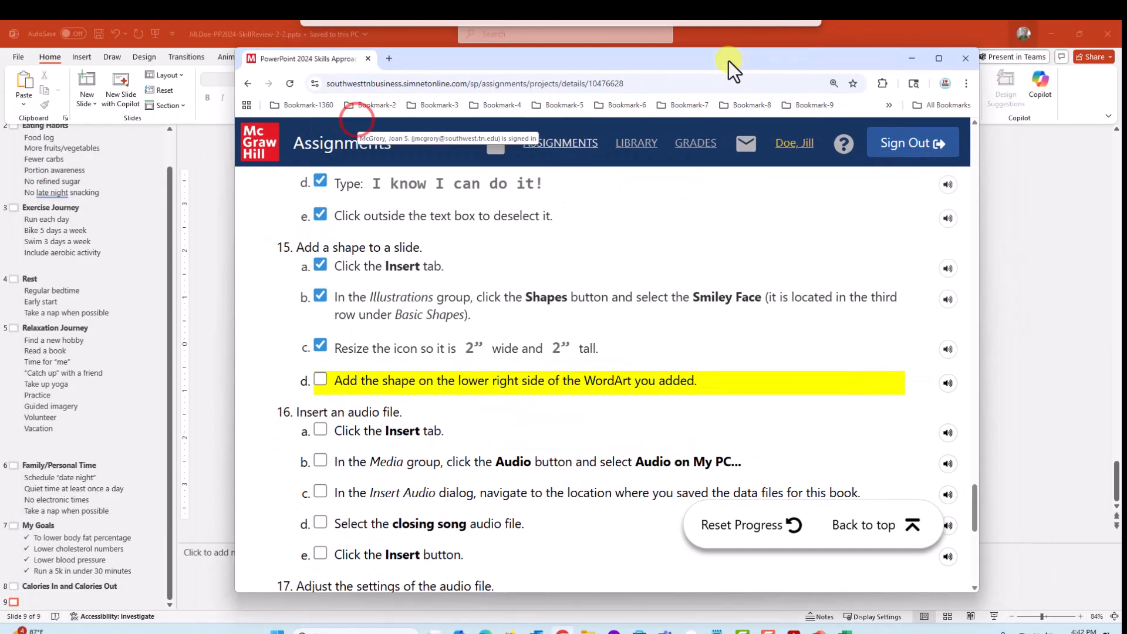
pyautogui.click(320, 378)
# Read the step 16 instructions on the assignment page, and insert the closingsong.mp3 audio file from the PC onto slide 9 in PowerPoint
pyautogui.scroll(-2, 636, 363)
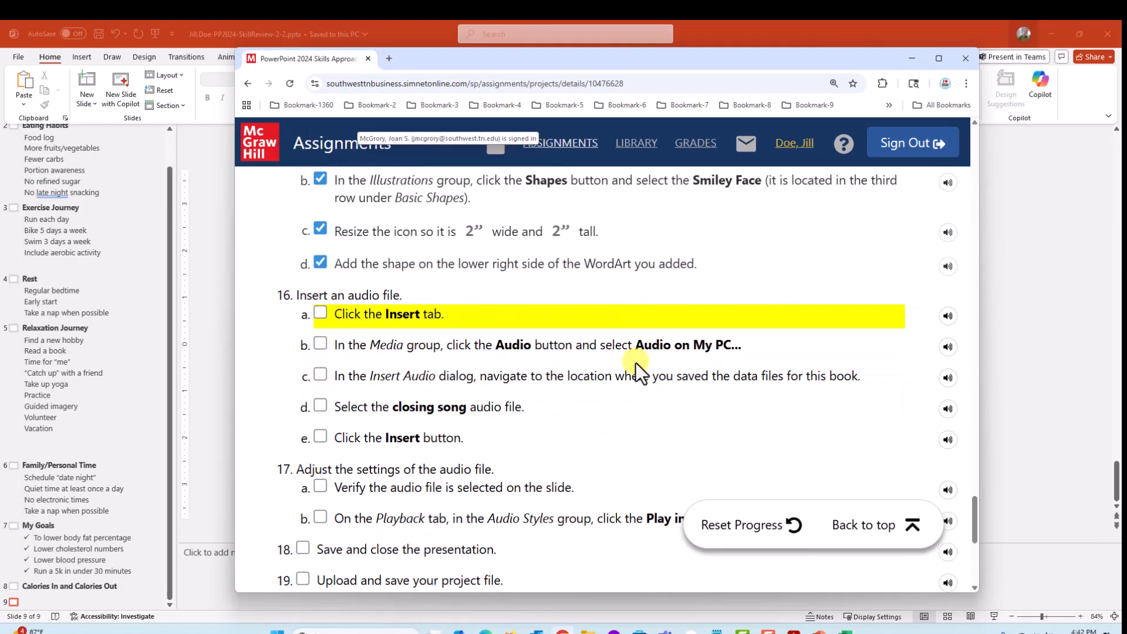
pyautogui.scroll(-1, 636, 363)
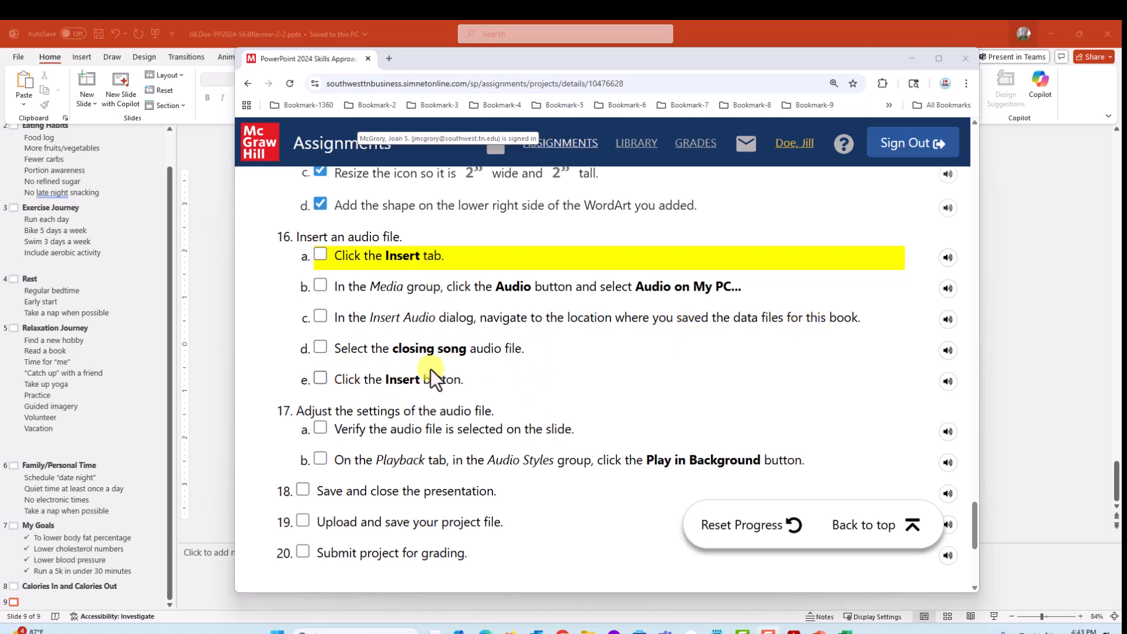
pyautogui.moveTo(506, 64); pyautogui.dragTo(1126, 100)
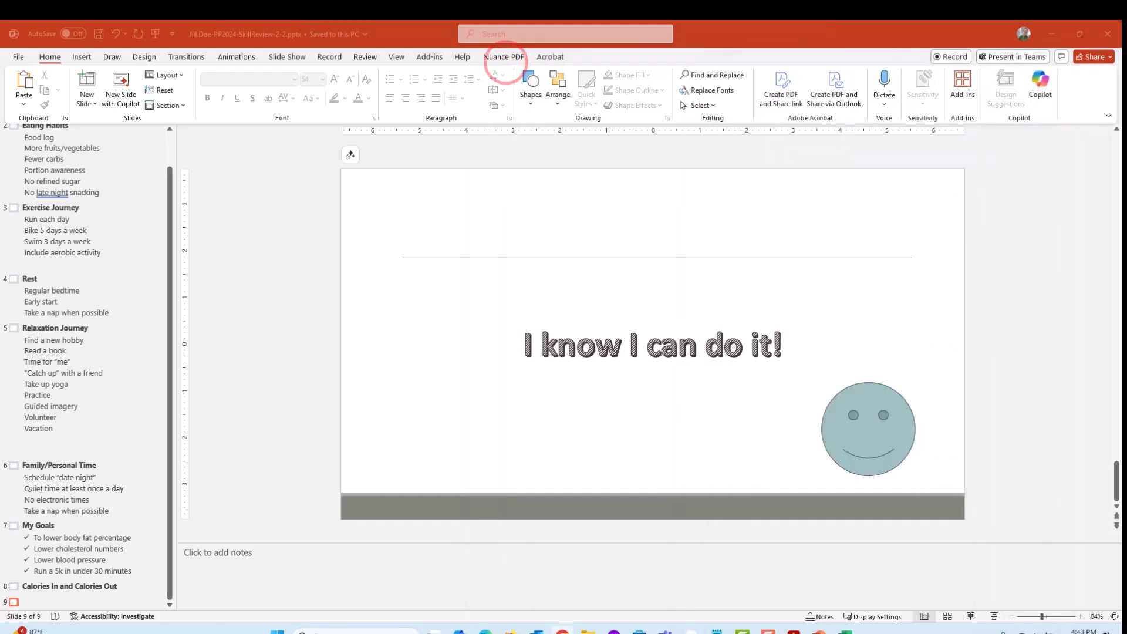
pyautogui.click(80, 57)
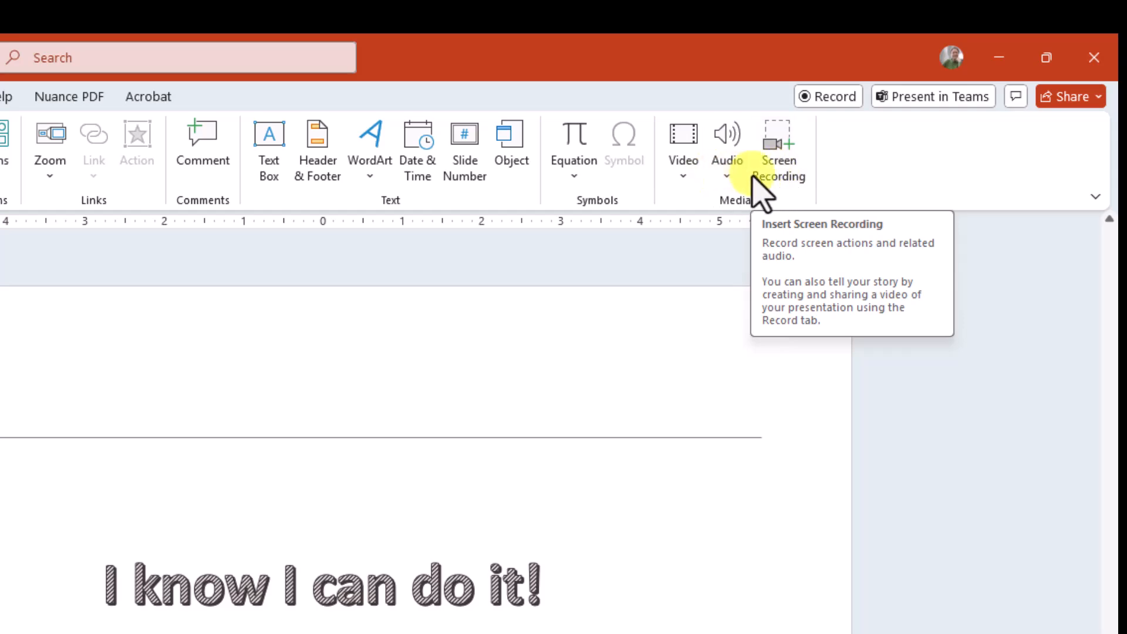
pyautogui.click(723, 167)
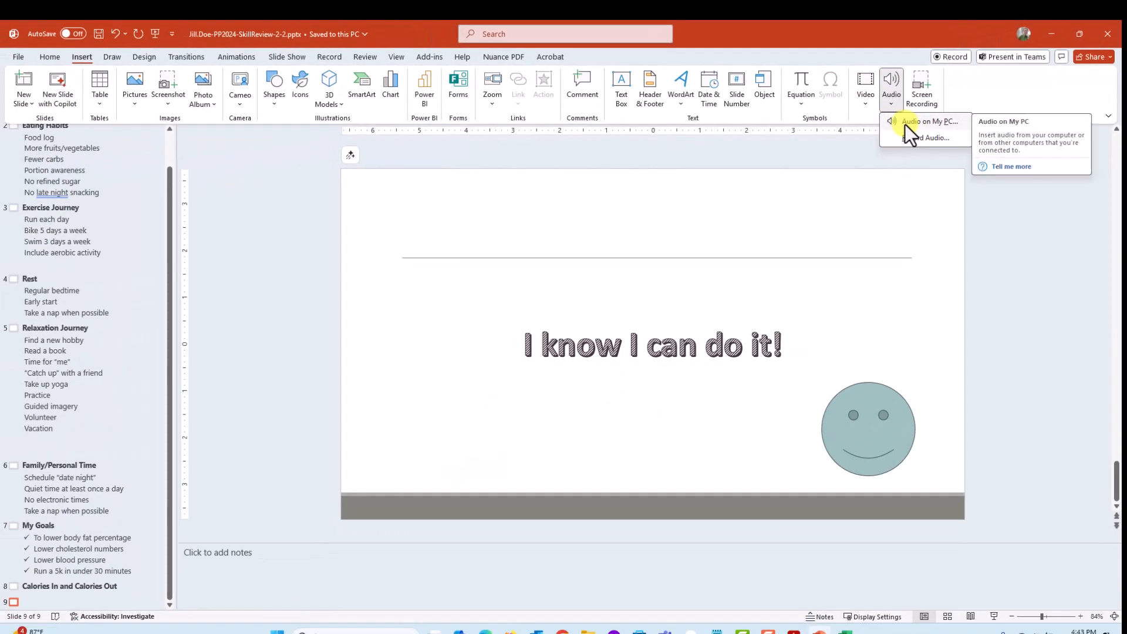
pyautogui.click(904, 125)
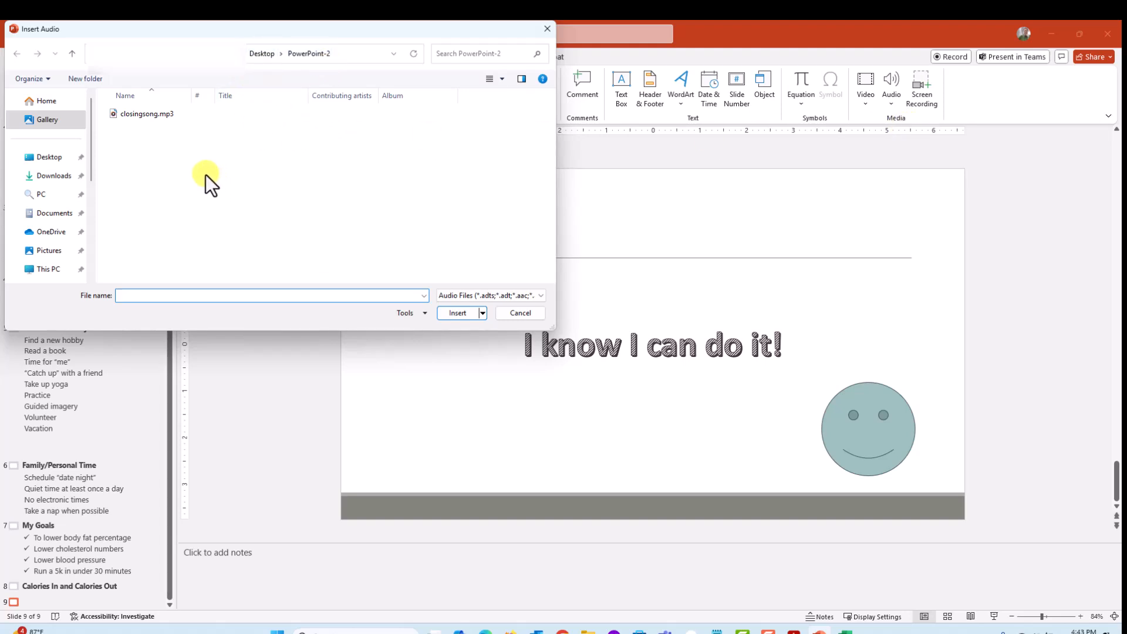
pyautogui.click(143, 115)
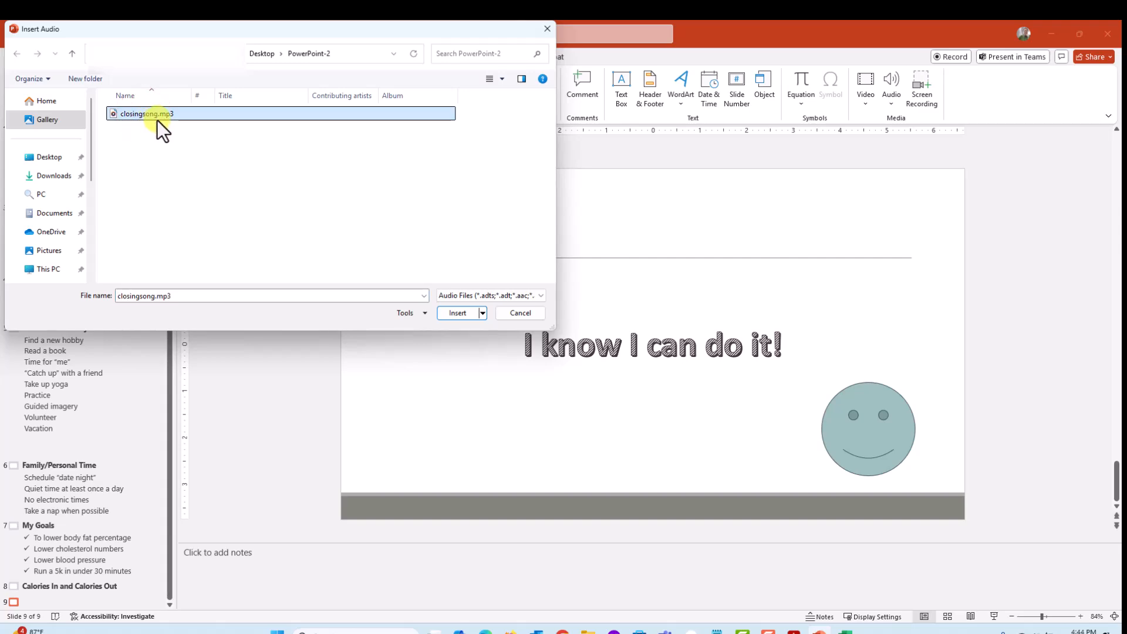
pyautogui.click(461, 312)
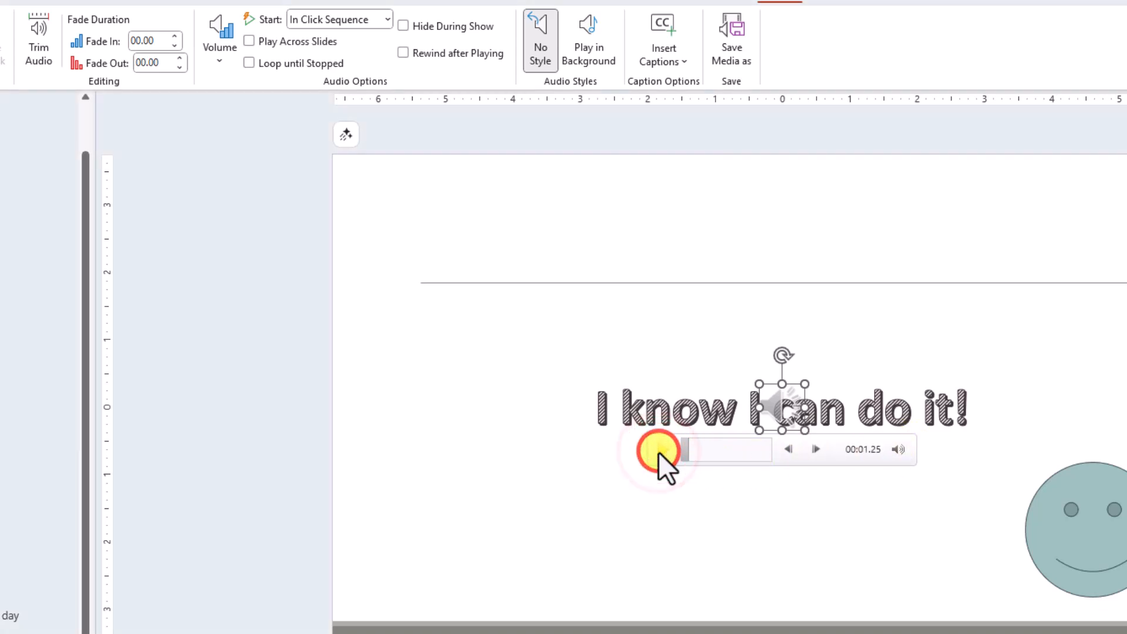
# Preview the inserted audio clip on slide 9, and save the presentation with the audio icon selected
pyautogui.click(657, 452)
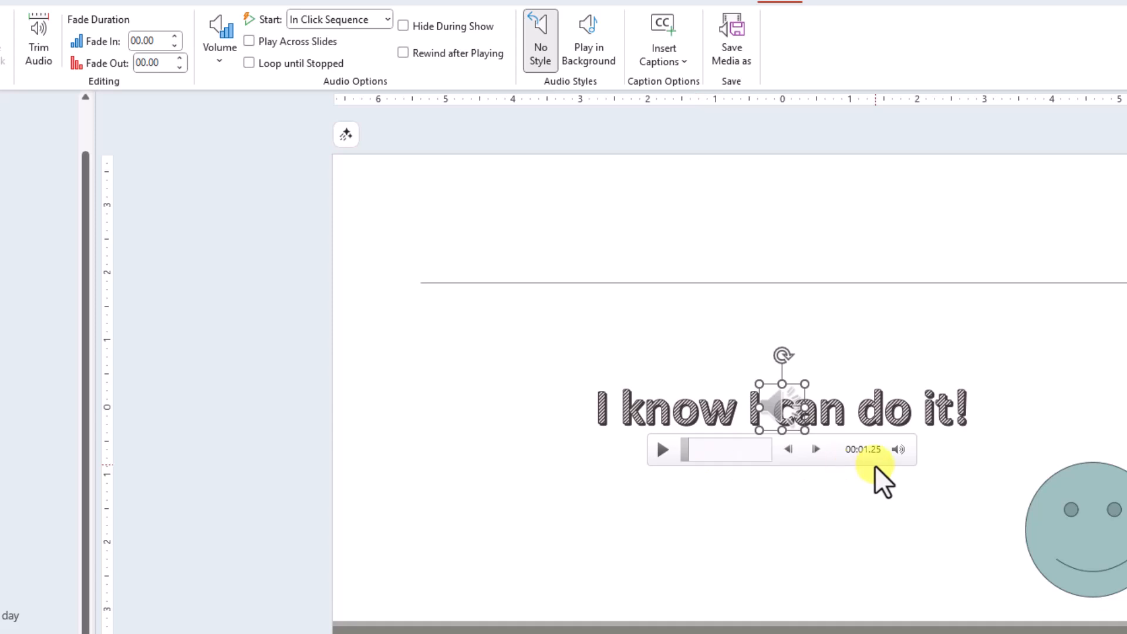
pyautogui.click(459, 522)
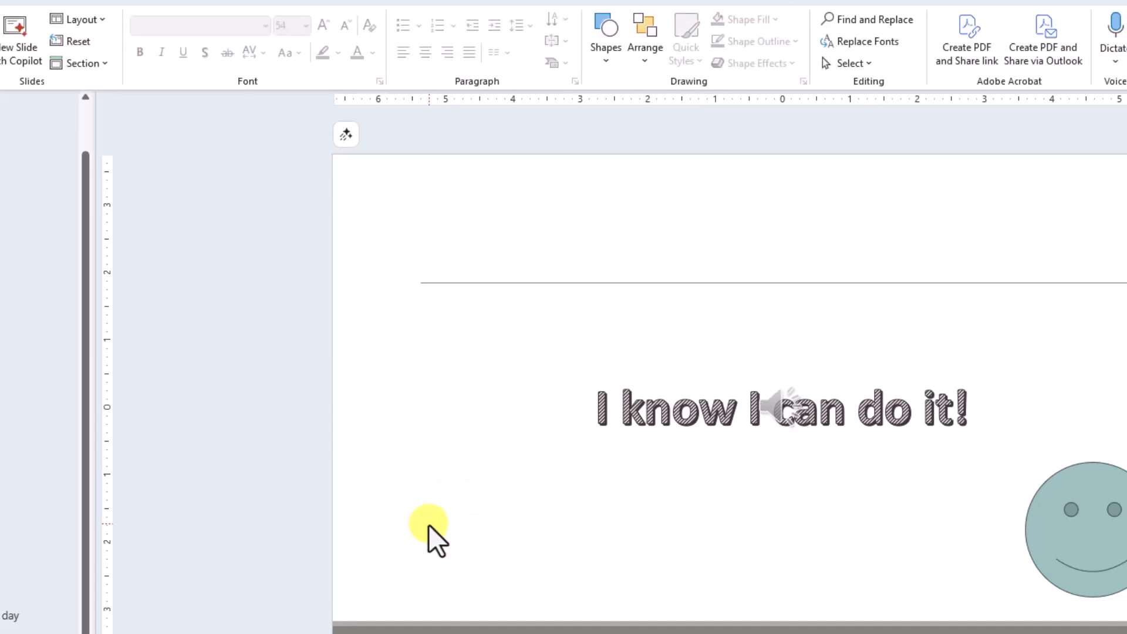
pyautogui.click(776, 407)
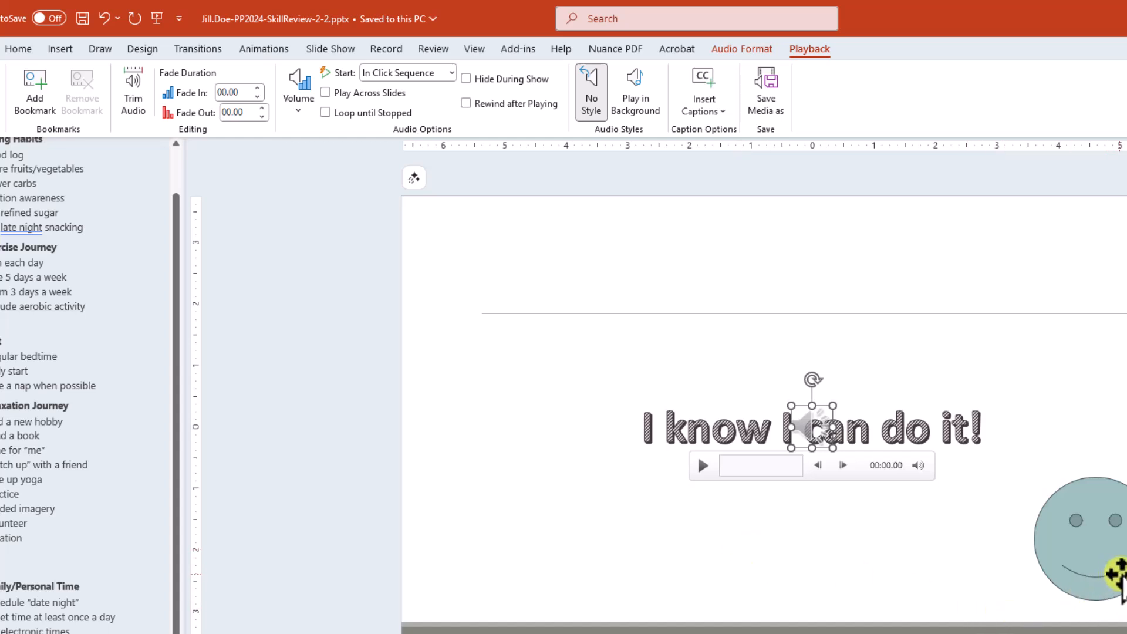
pyautogui.click(83, 18)
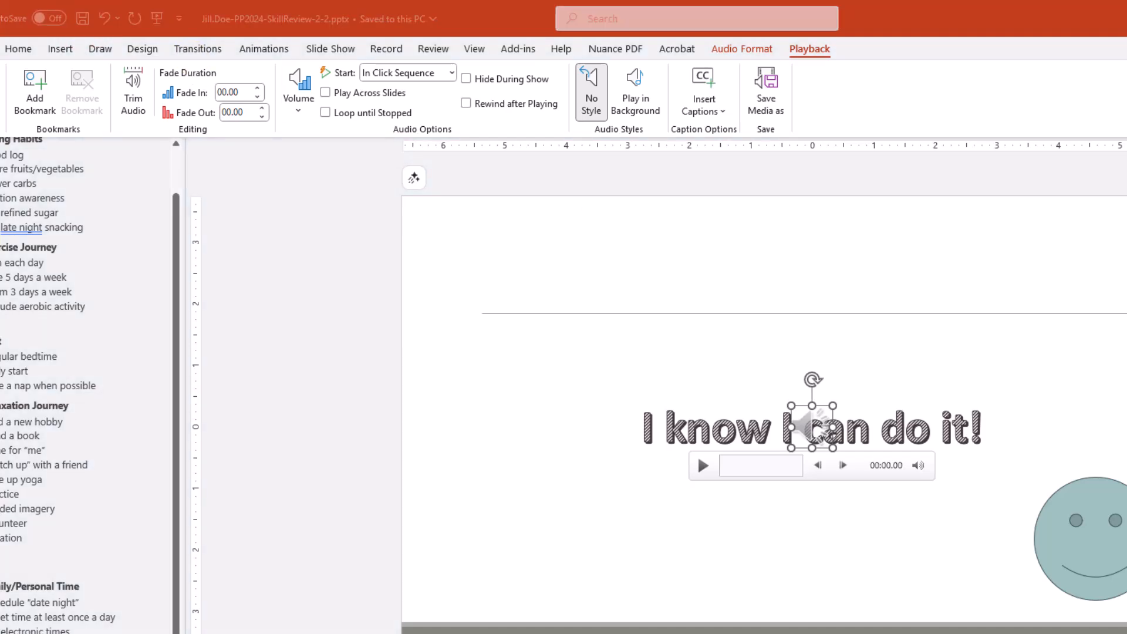
# Mark items 16a to 16e complete on the assignment page, and read the step 17 instructions before uncovering the PowerPoint slide again
pyautogui.moveTo(1126, 97); pyautogui.dragTo(883, 96)
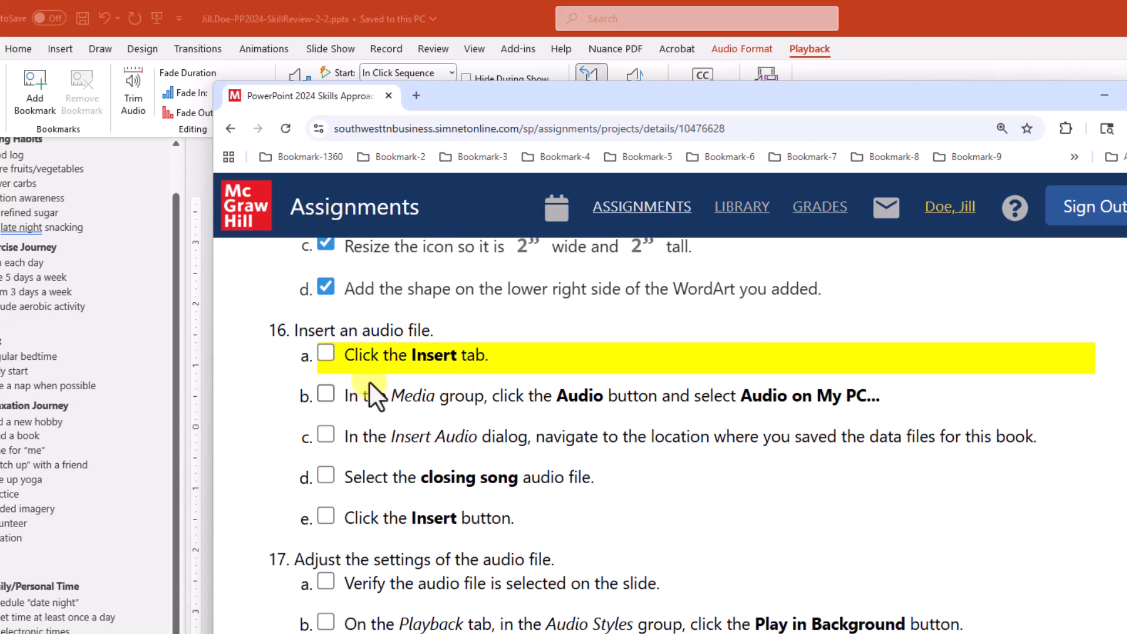
pyautogui.click(327, 395)
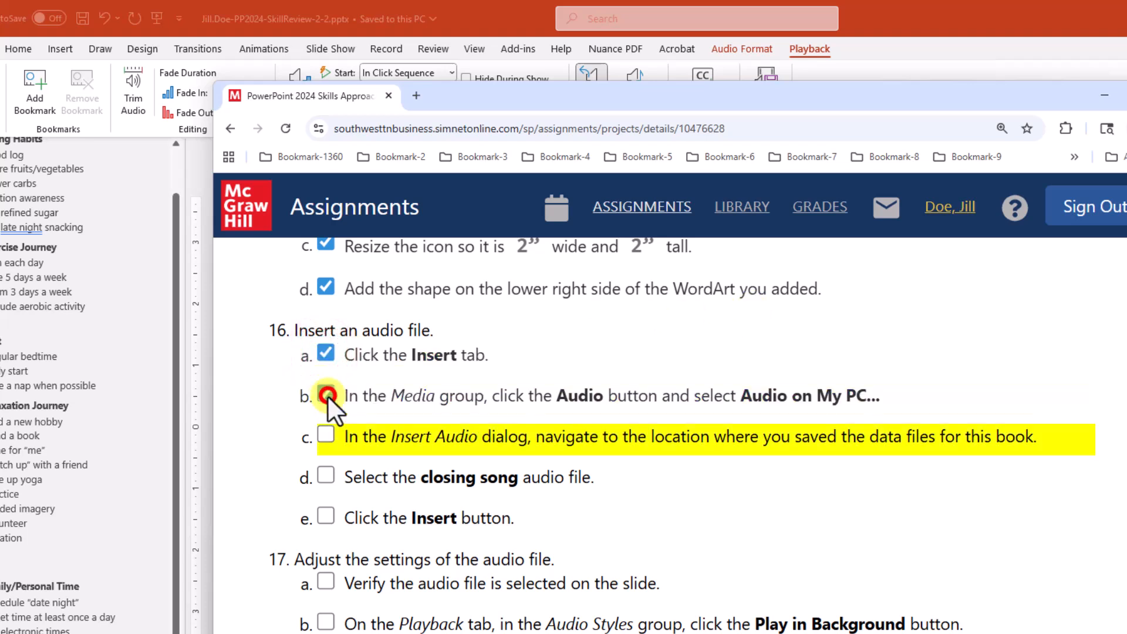
pyautogui.click(327, 435)
pyautogui.click(326, 468)
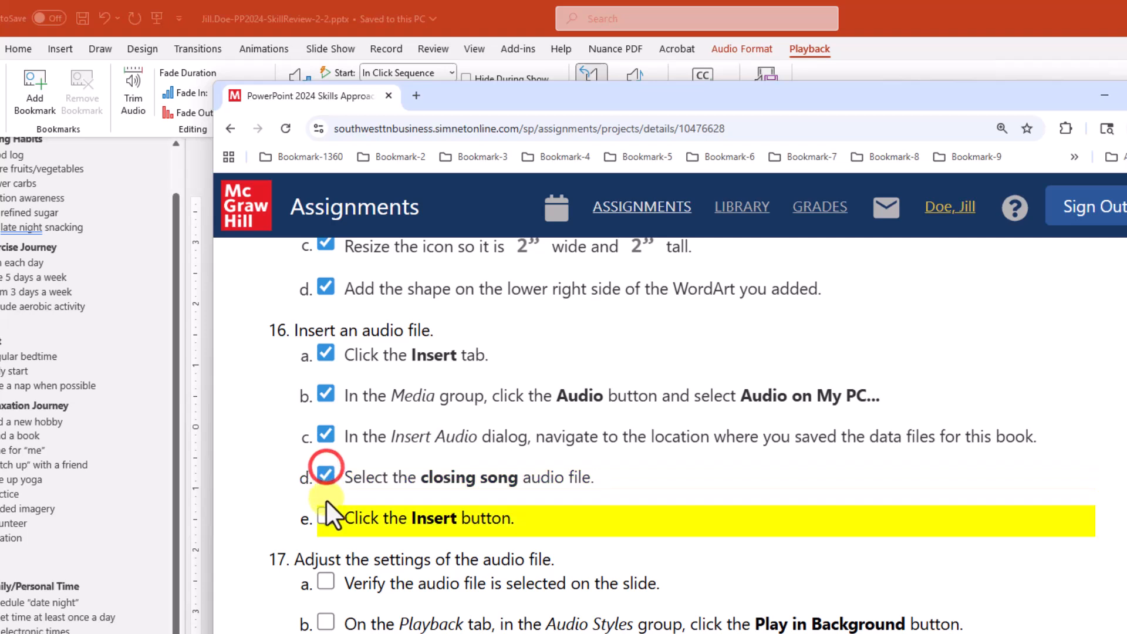
pyautogui.click(324, 516)
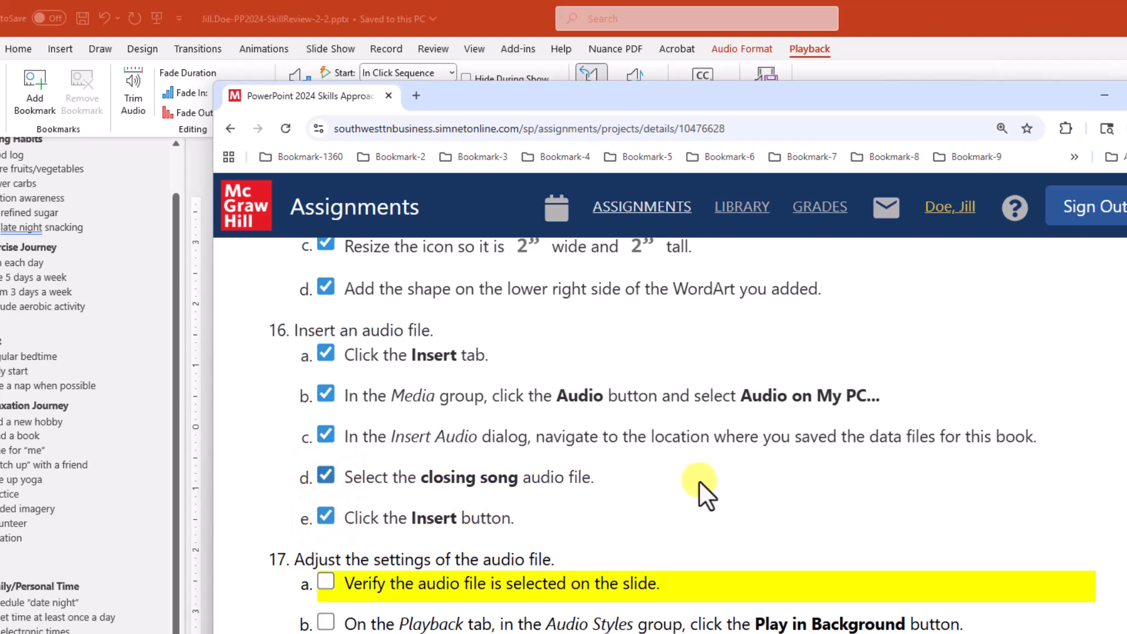
pyautogui.scroll(-4, 744, 491)
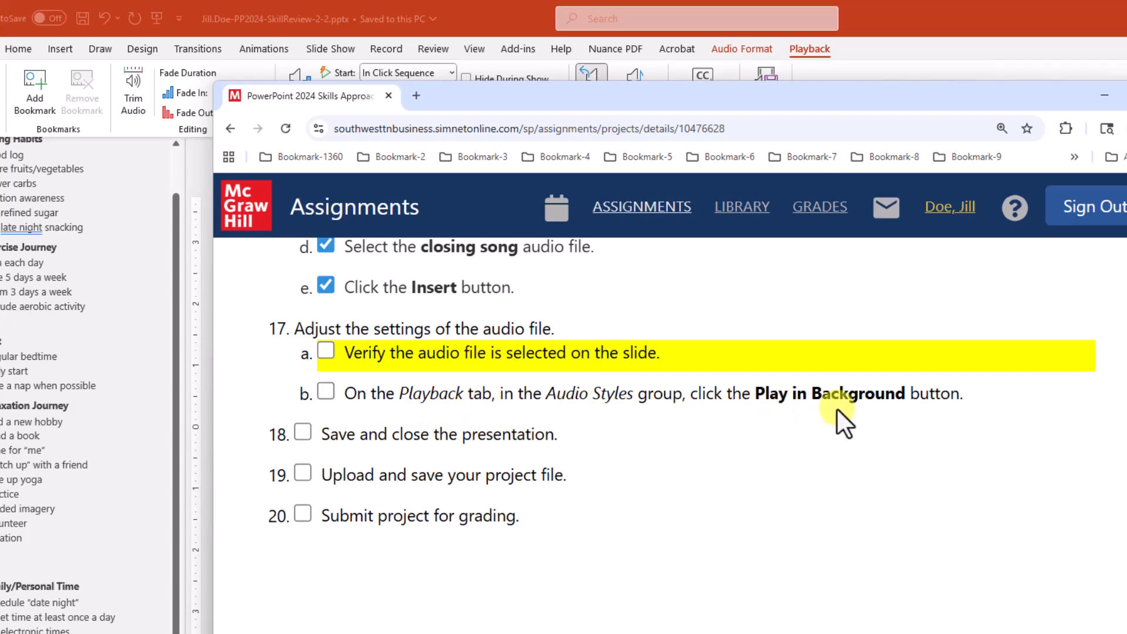
pyautogui.click(740, 96)
pyautogui.moveTo(742, 97); pyautogui.dragTo(1126, 101)
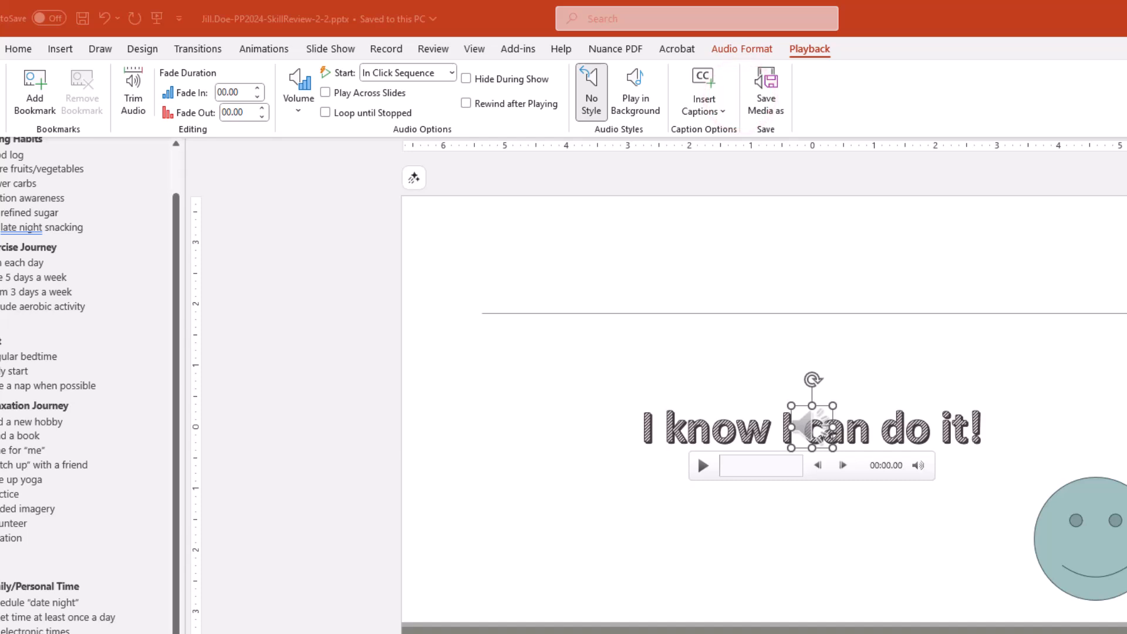